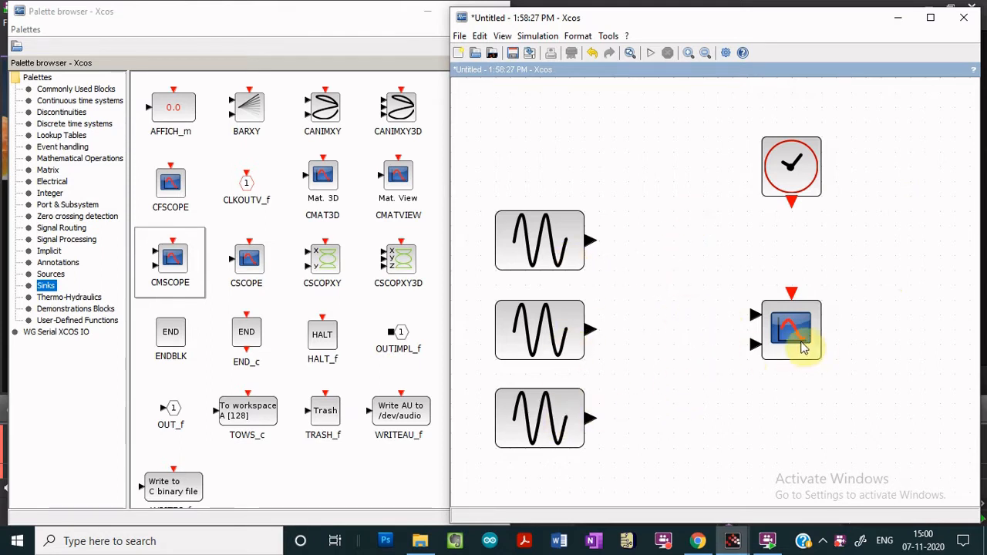
- Open the CMSCOPE block's parameters and set its input port sizes to 1 1 1 for three inputs
mouse_move(799, 357)
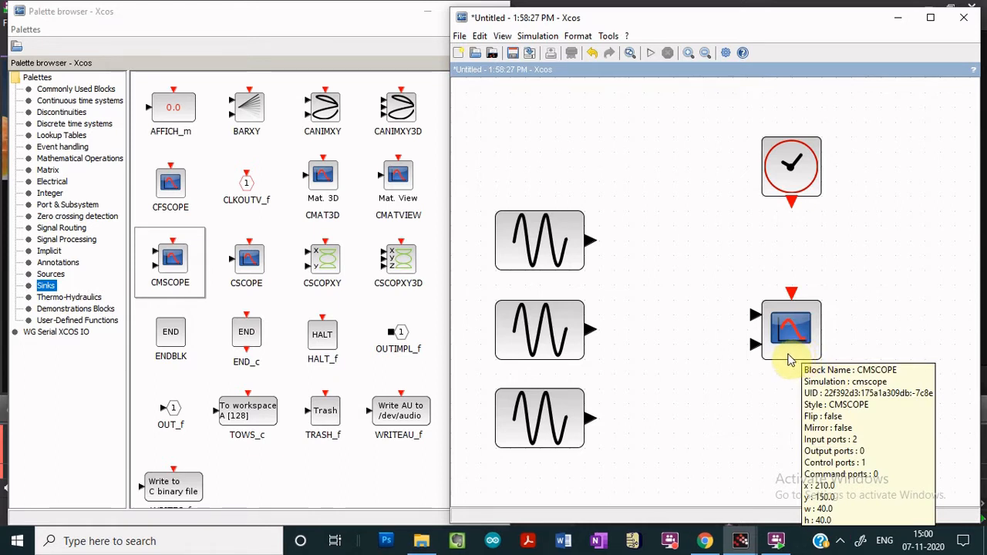
double_click(789, 357)
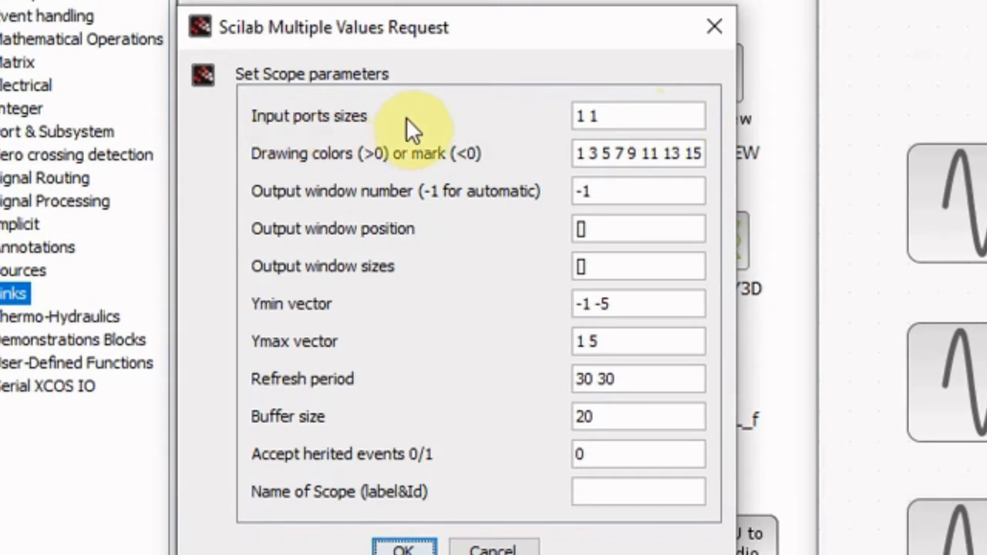
left_click(619, 117)
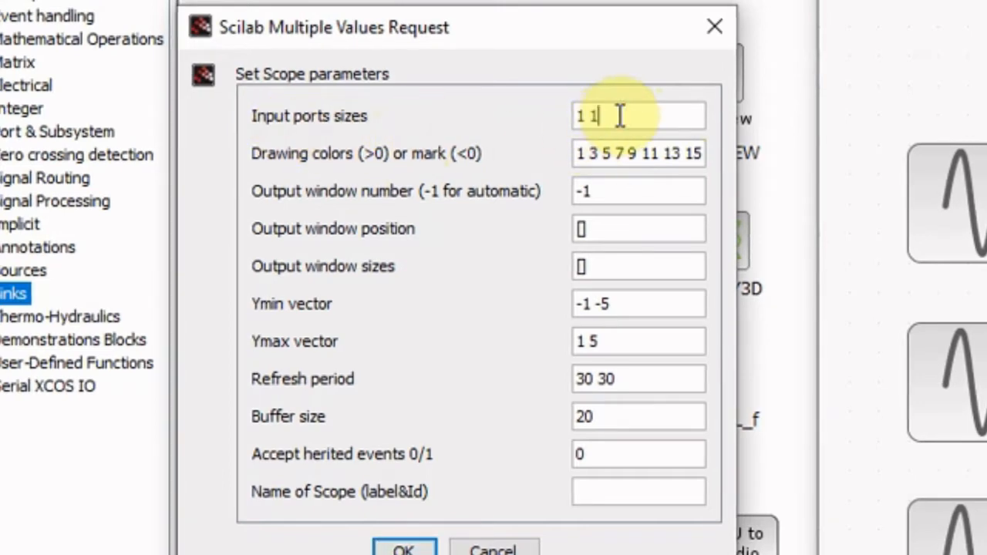
type("1")
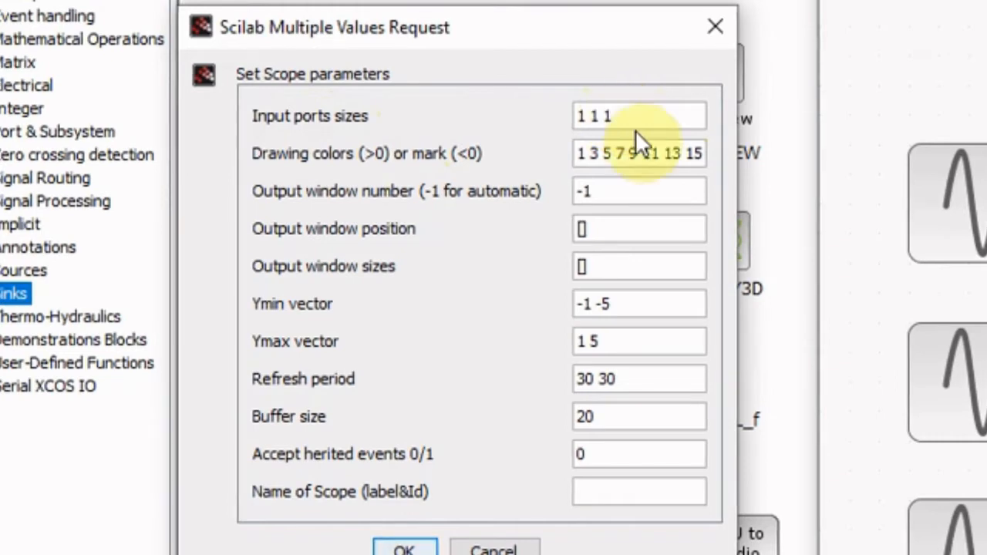
- Extend the scope's Ymin vector to -1 -5 -10, Ymax vector to 1 5 15 and refresh period to 30 30 30
left_click(641, 303)
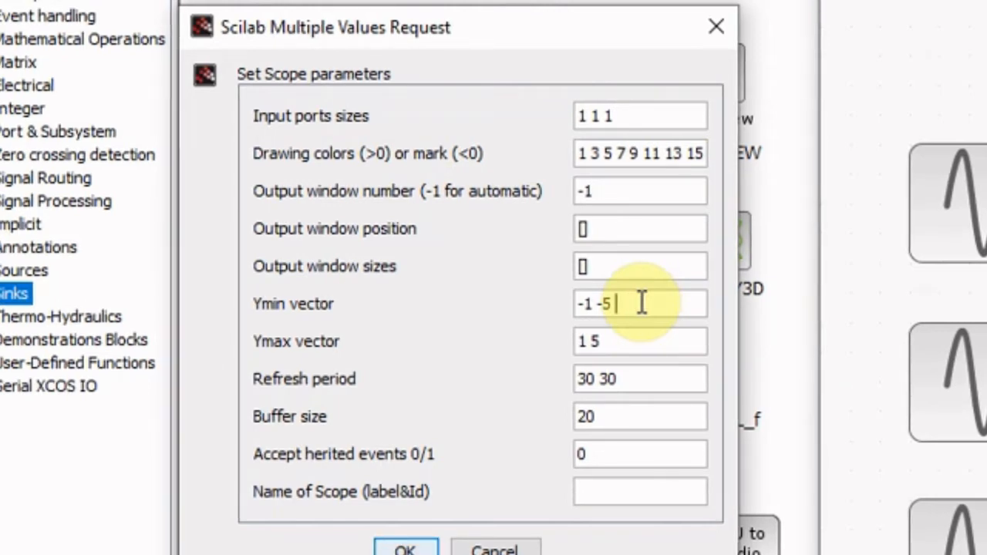
type("-")
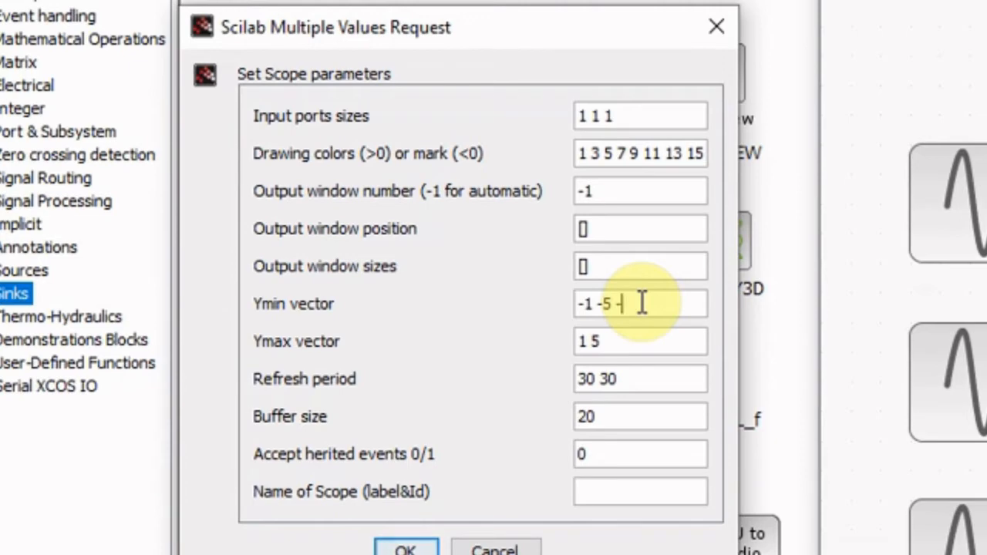
type("10")
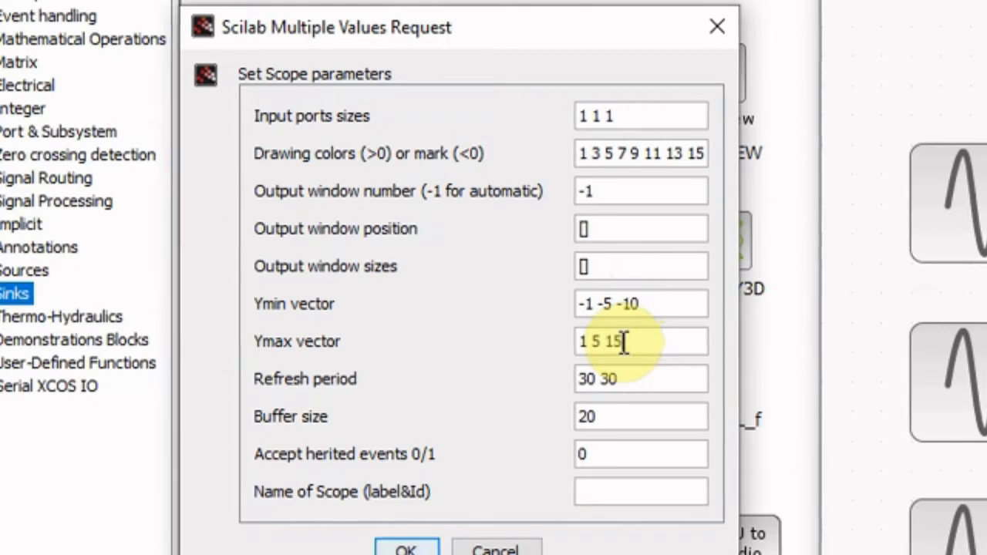
left_click(642, 379)
type("30")
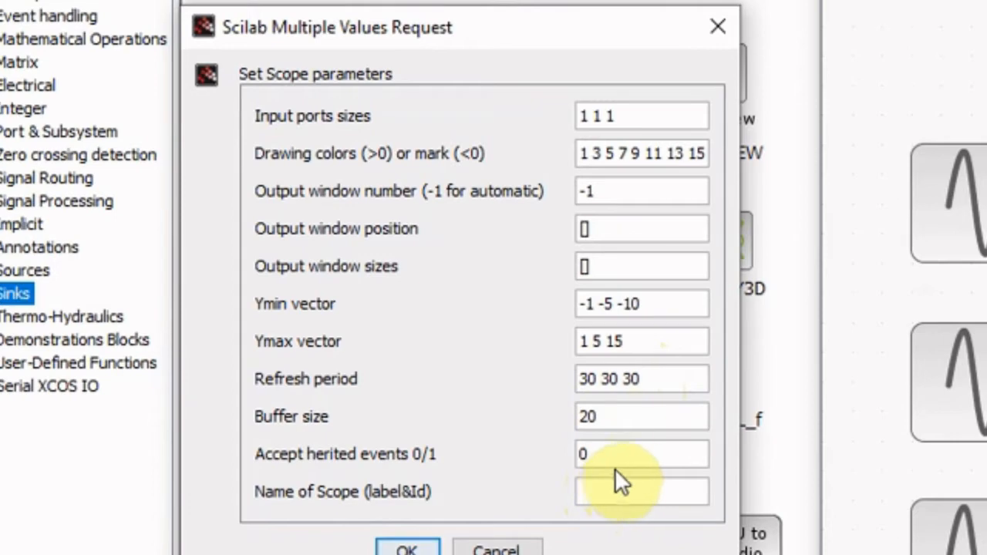
- Change the scope's Ymin vector to -10 -10 -10 and Ymax vector to 10 15 15, and apply the parameters
left_click(595, 307)
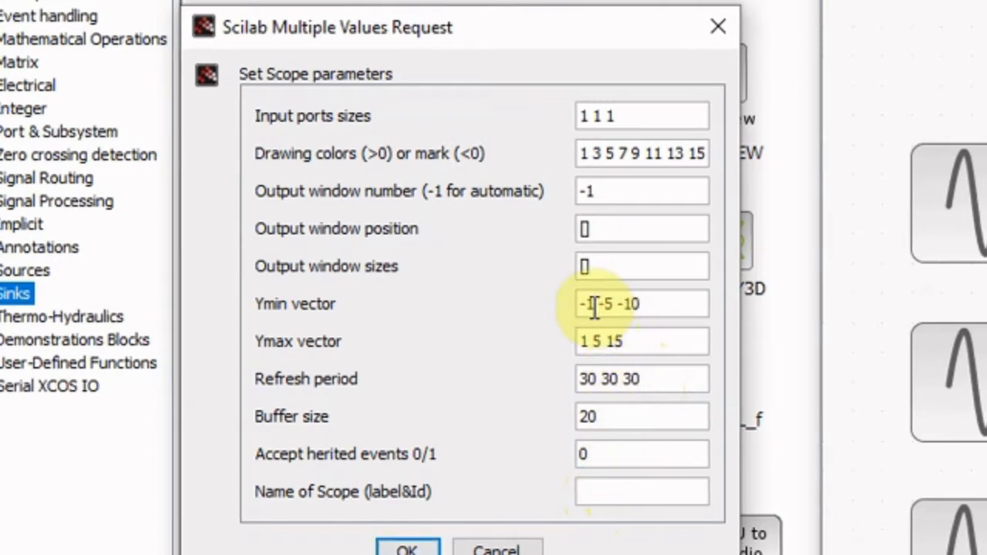
type("0")
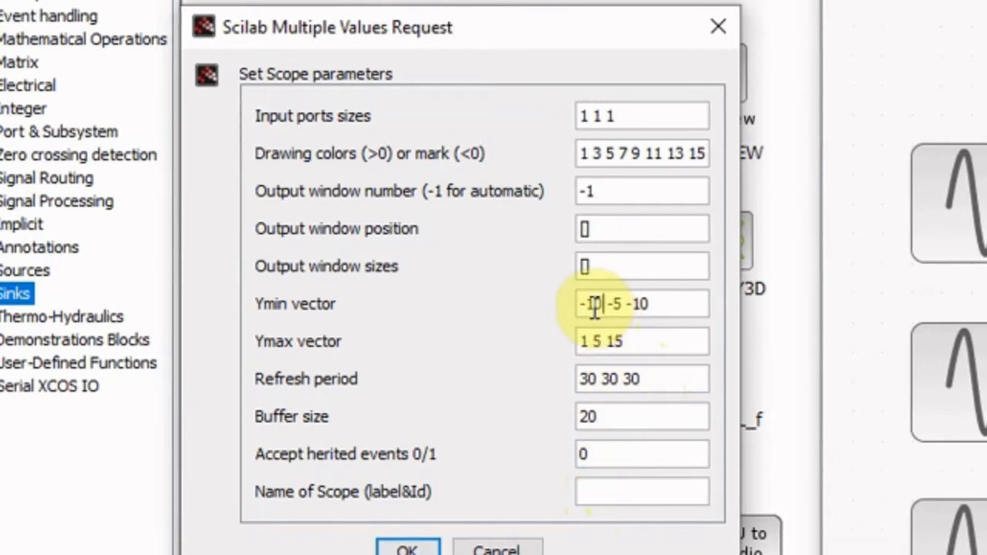
left_click(621, 303)
key("BackSpace")
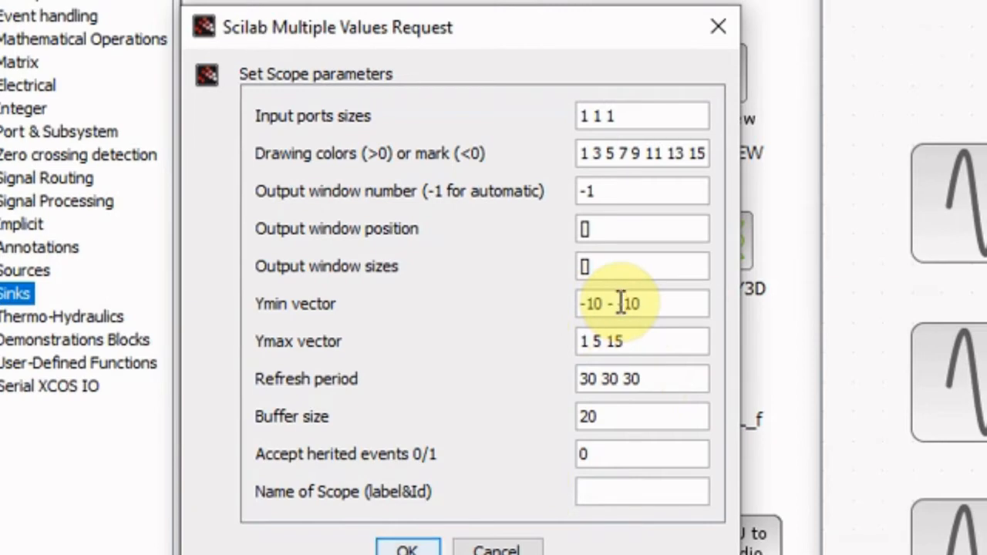
type("10")
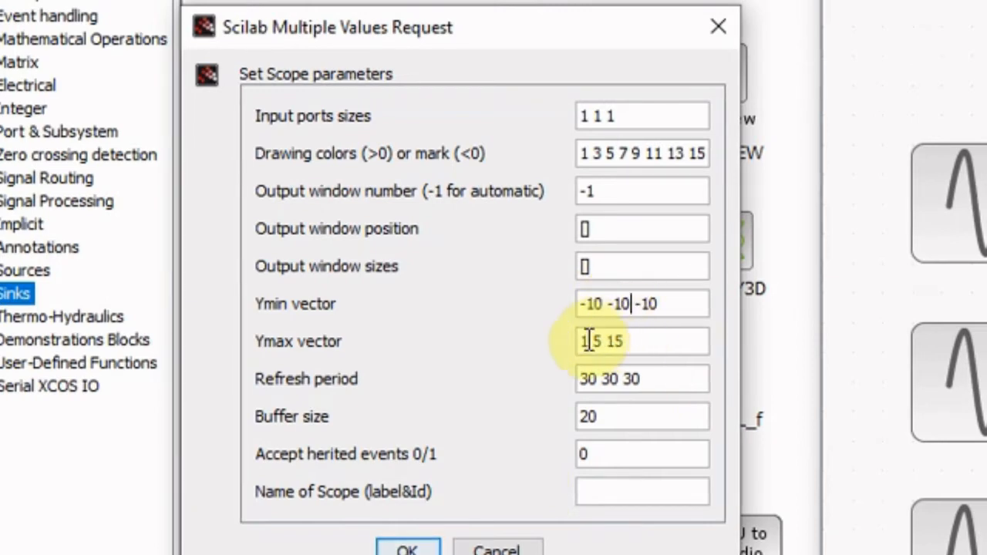
left_click(591, 340)
type("0")
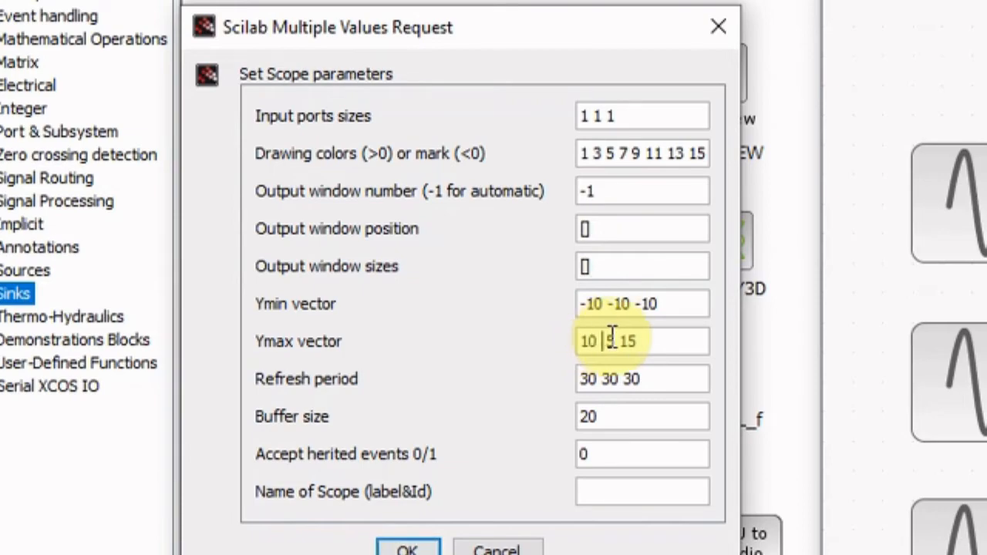
type(" 1")
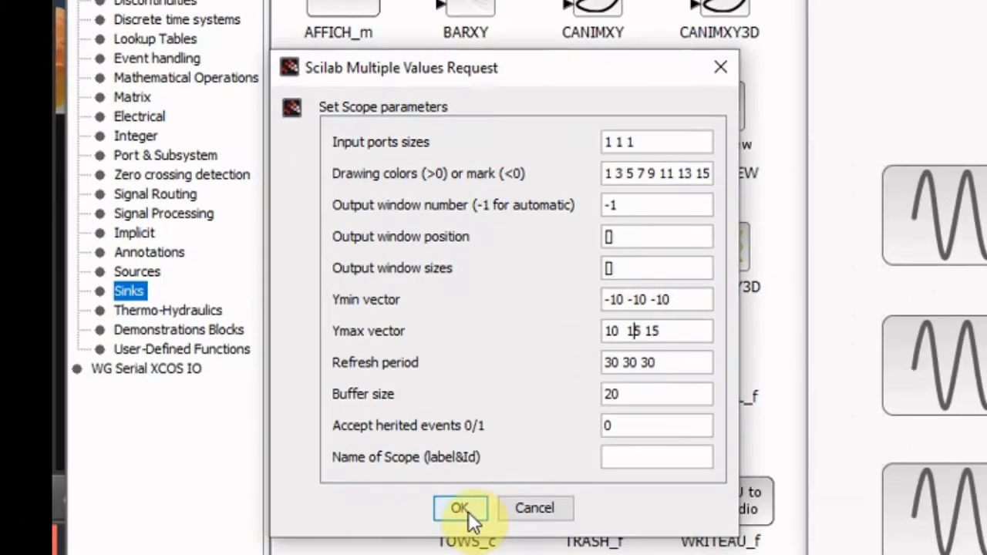
left_click(461, 509)
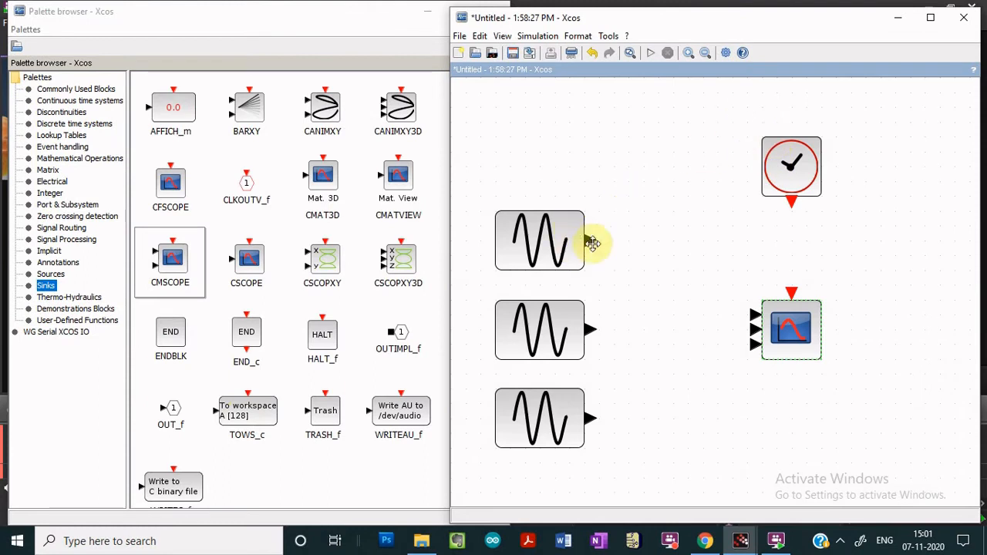
- Connect the three sine generators to the scope's three inputs and the clock to its event input
left_click_drag(591, 244, 752, 312)
left_click_drag(590, 331, 756, 333)
left_click_drag(591, 418, 756, 347)
left_click_drag(791, 202, 792, 295)
- Run the simulation, move the graphic window aside to view the three plots, and close it
left_click(650, 52)
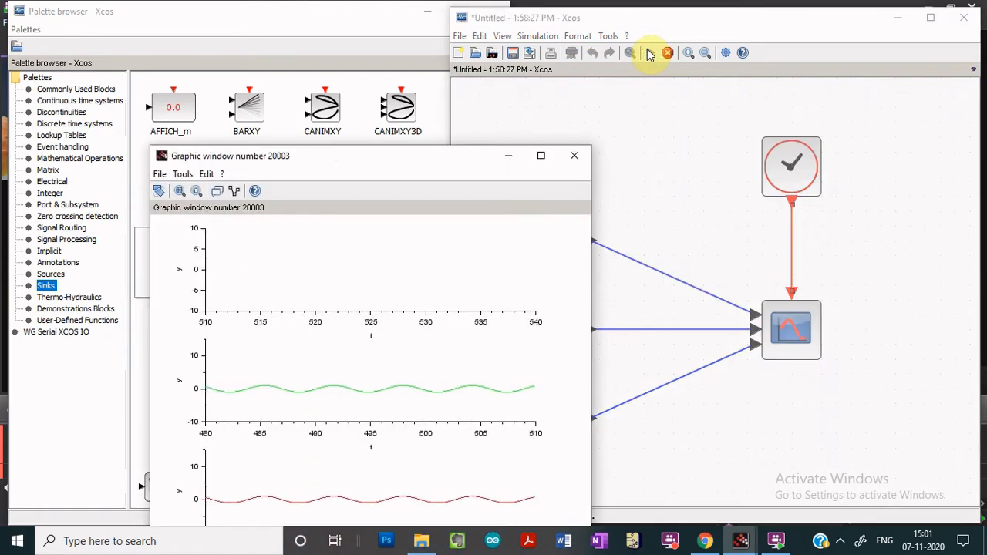
left_click_drag(429, 162, 297, 62)
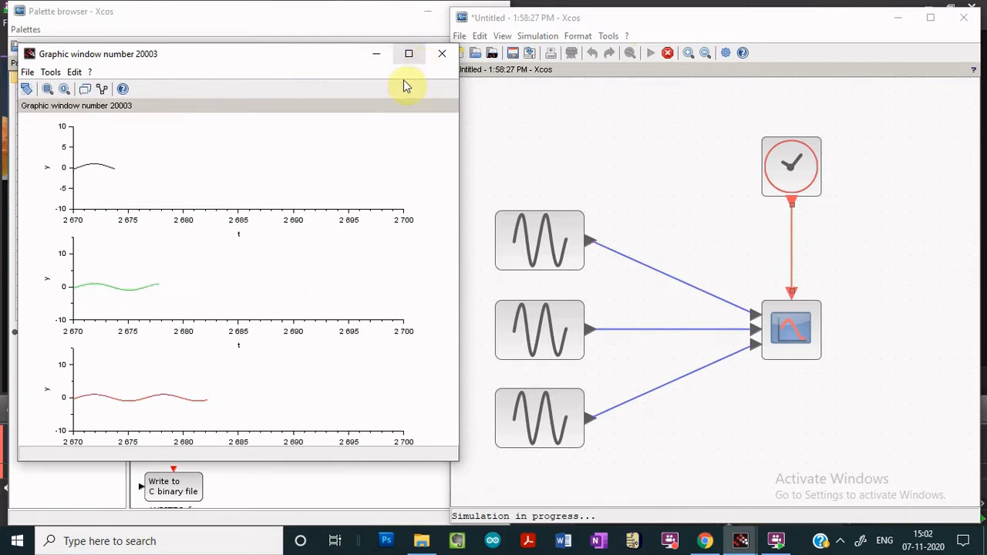
left_click(442, 54)
- Set the final integration time to 30 in the simulation setup and confirm
left_click(537, 36)
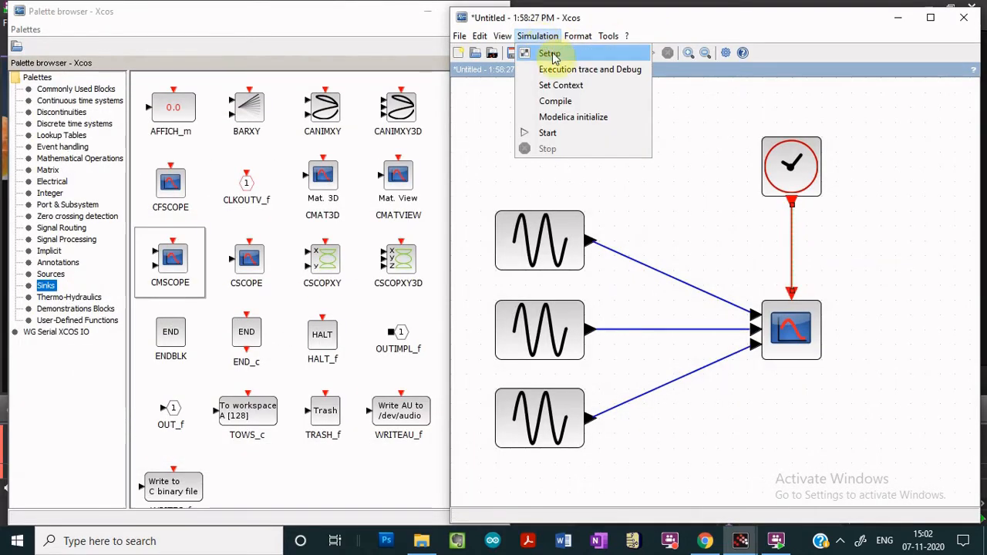
left_click(552, 60)
left_click(899, 325)
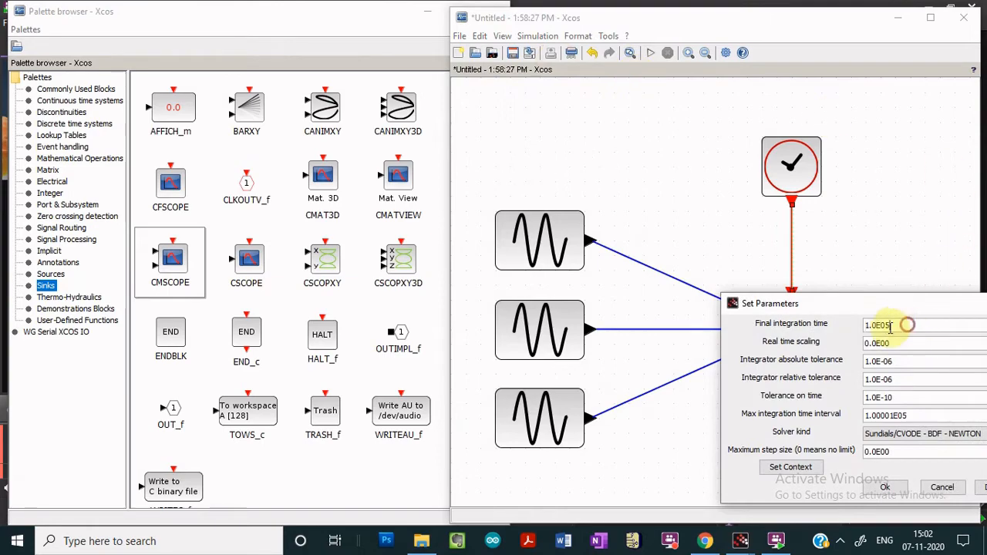
left_click_drag(909, 308, 371, 161)
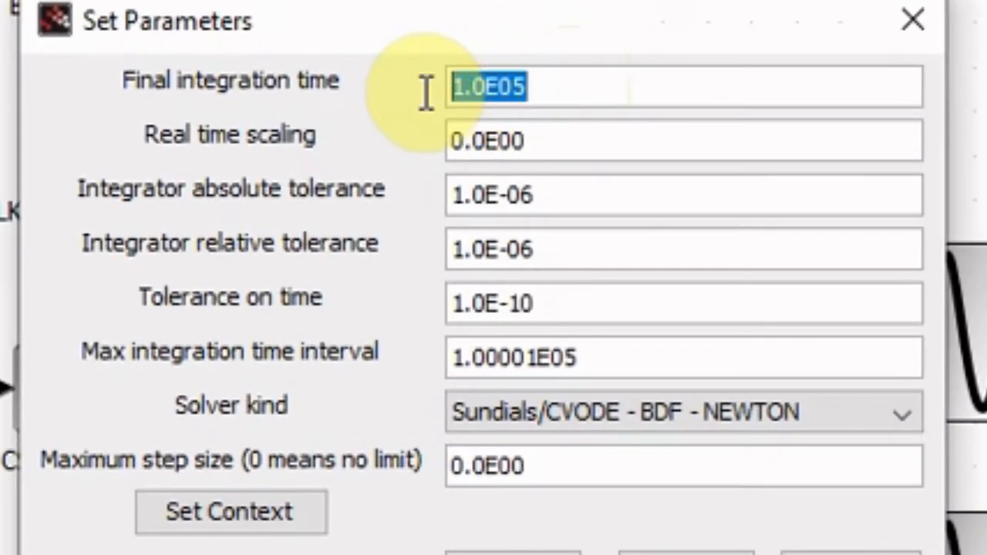
type("3")
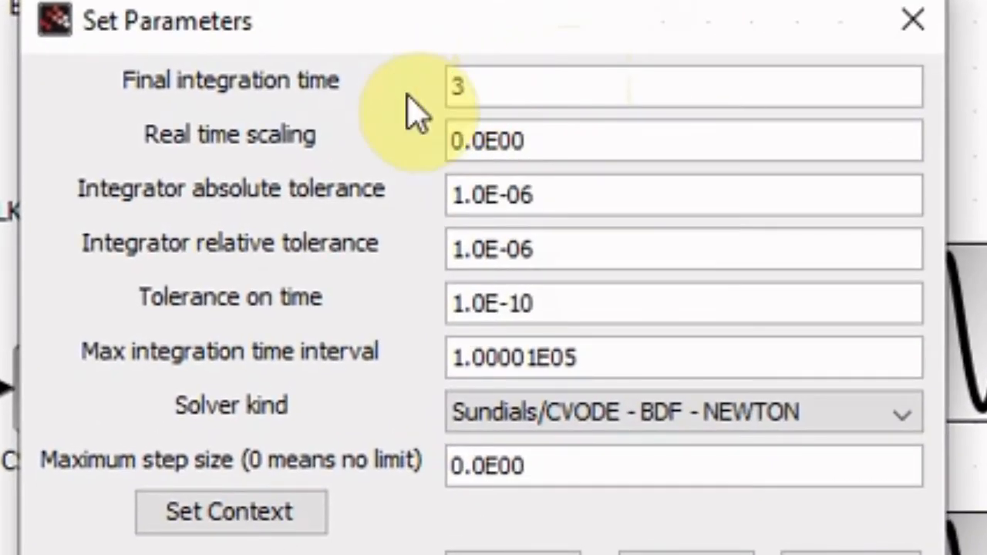
type("0")
left_click(504, 529)
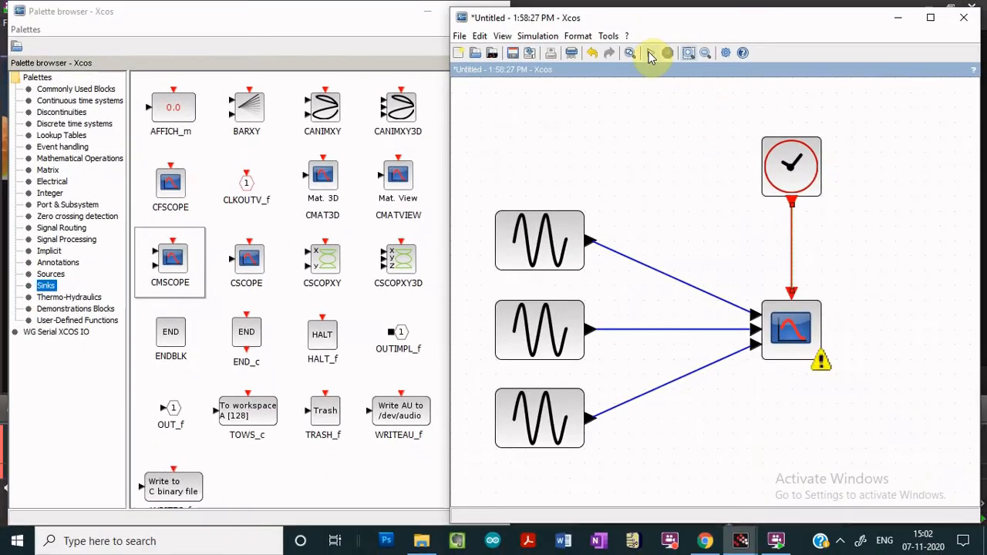
- Run the simulation again and move the graphic window clear of the block diagram
left_click(671, 44)
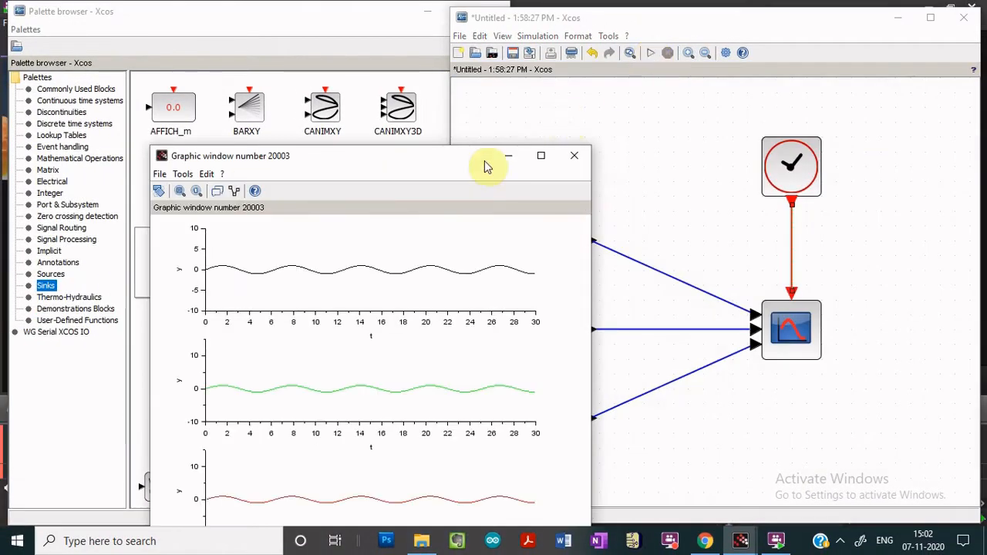
left_click_drag(398, 165, 283, 100)
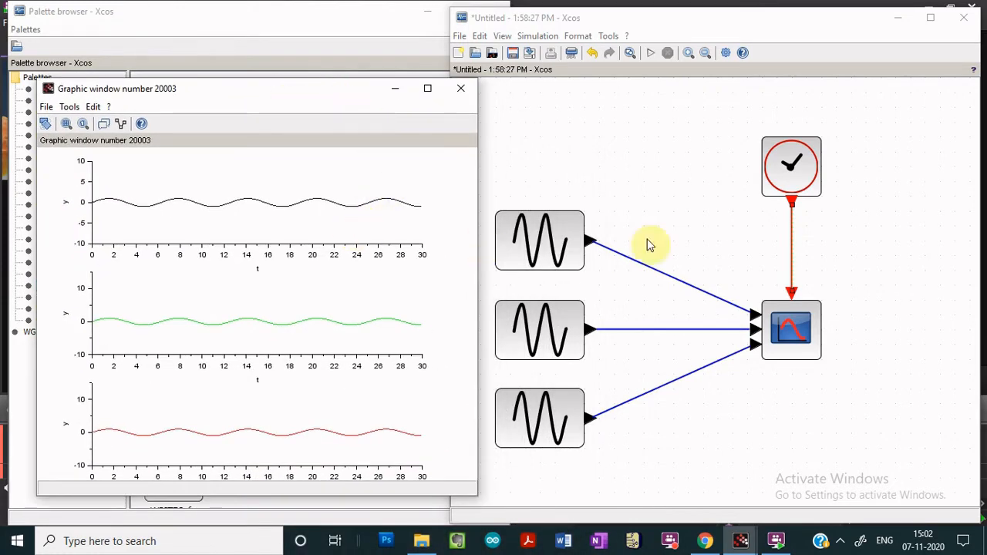
- Set the magnitude of the top sine generator to 10
double_click(556, 245)
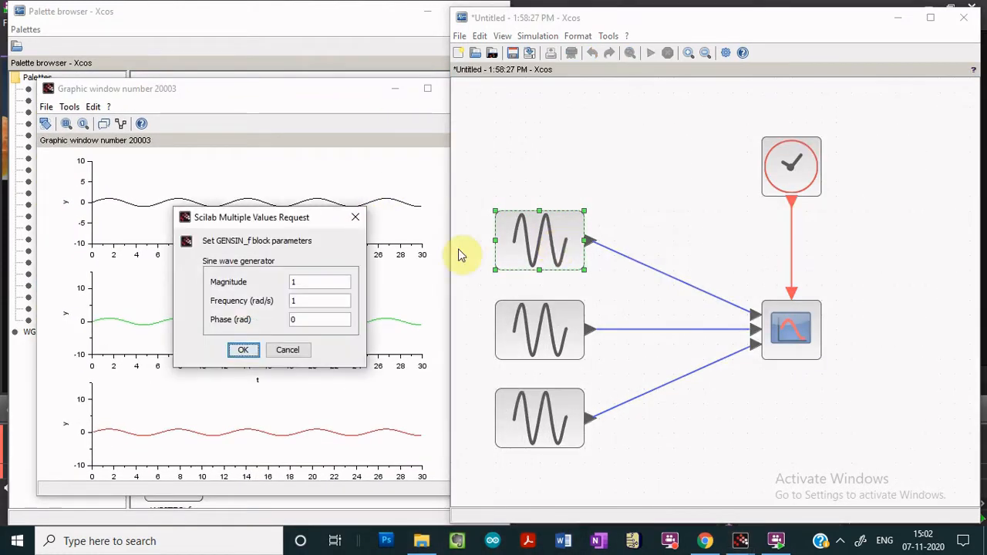
left_click(299, 281)
type("0")
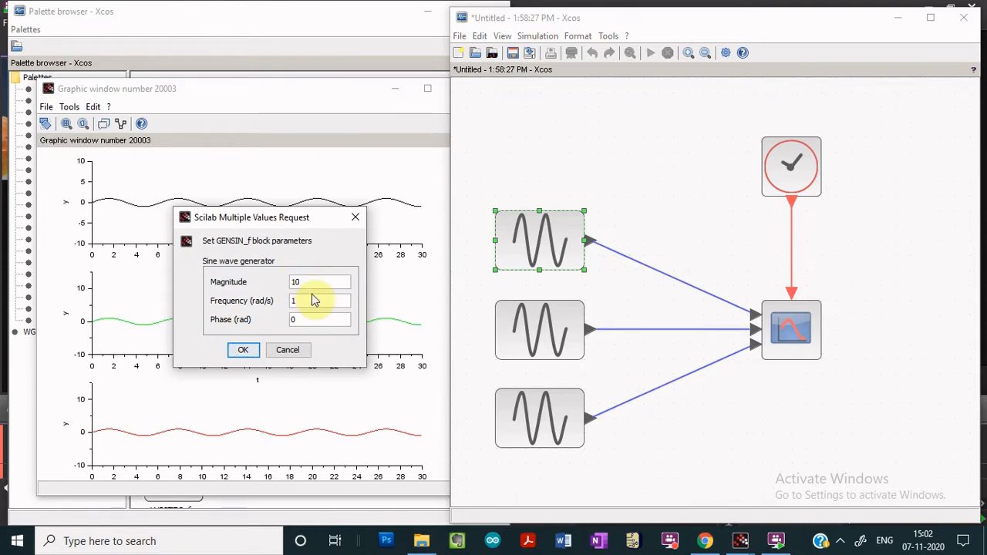
left_click(243, 351)
- Set the magnitude of the middle and bottom sine generators to 10, giving each a progressively higher frequency
double_click(541, 325)
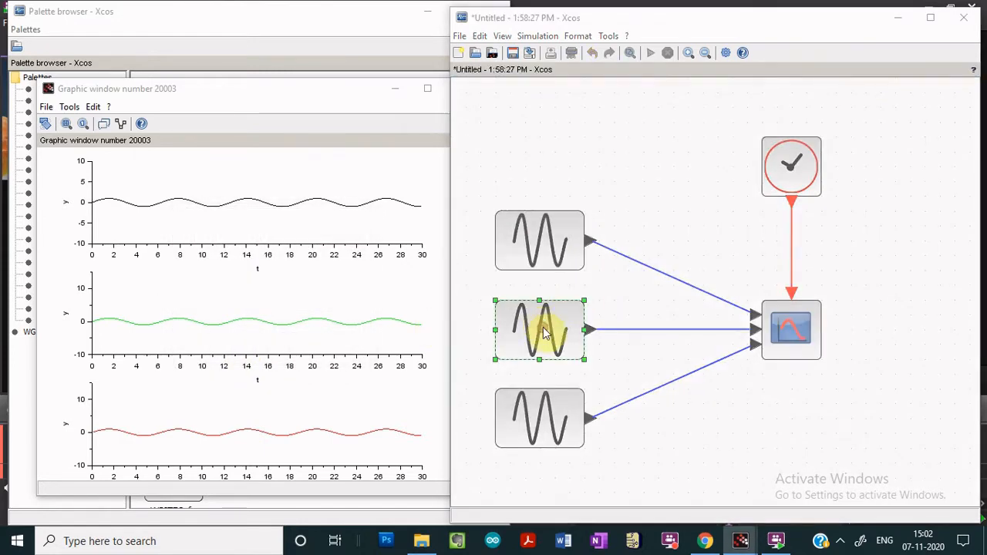
left_click(335, 280)
left_click(307, 286)
type("0")
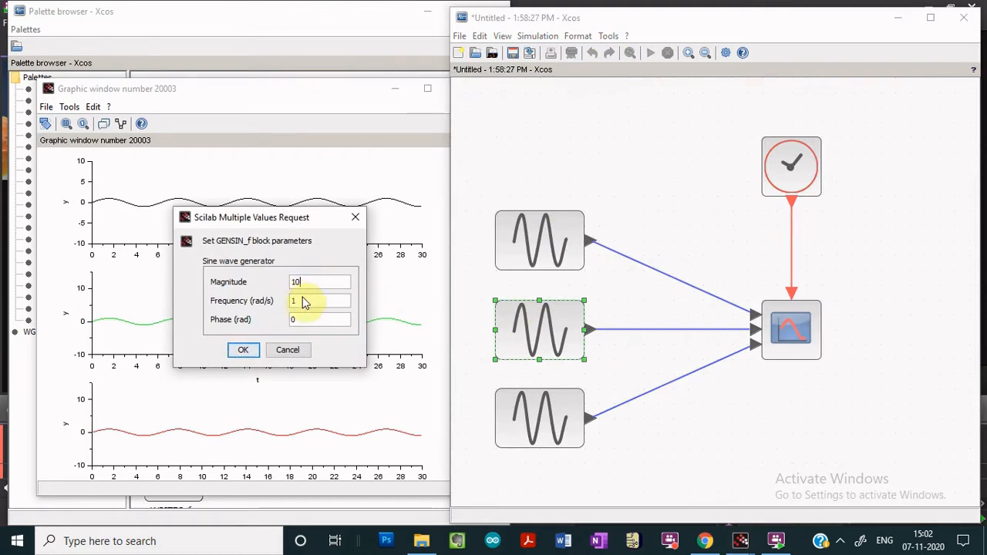
left_click(243, 351)
double_click(539, 420)
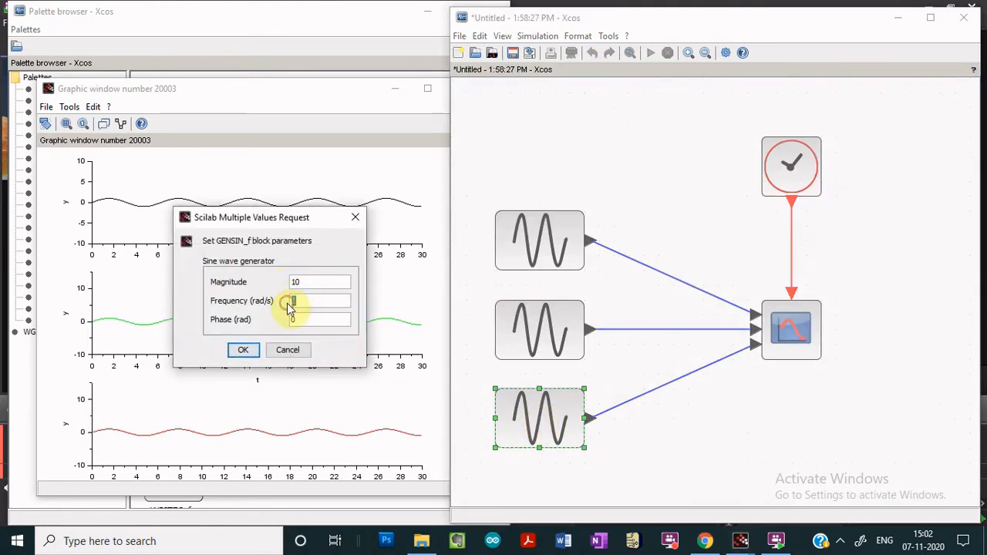
left_click(243, 351)
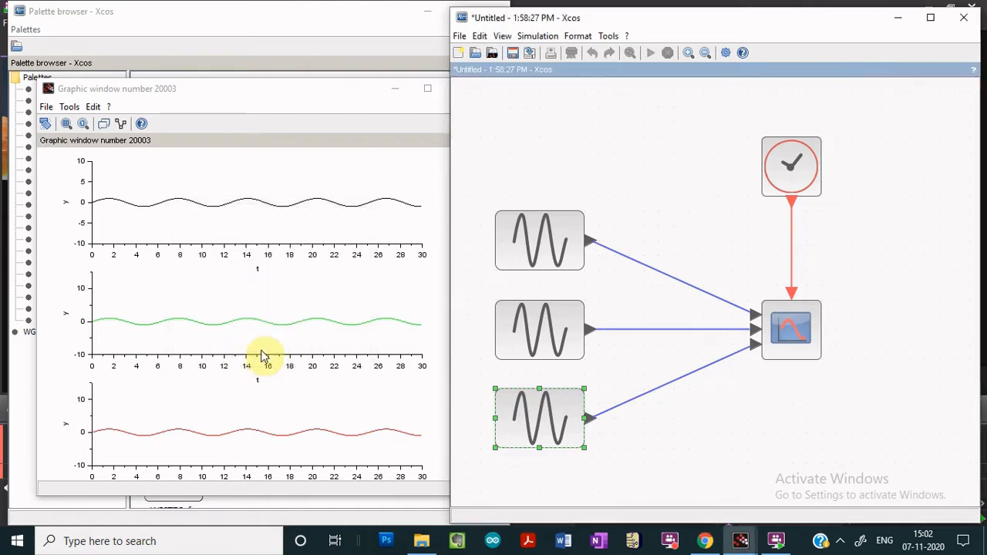
- Rerun the simulation, view the three updated sine waves in the graphic window, and close it
left_click(652, 53)
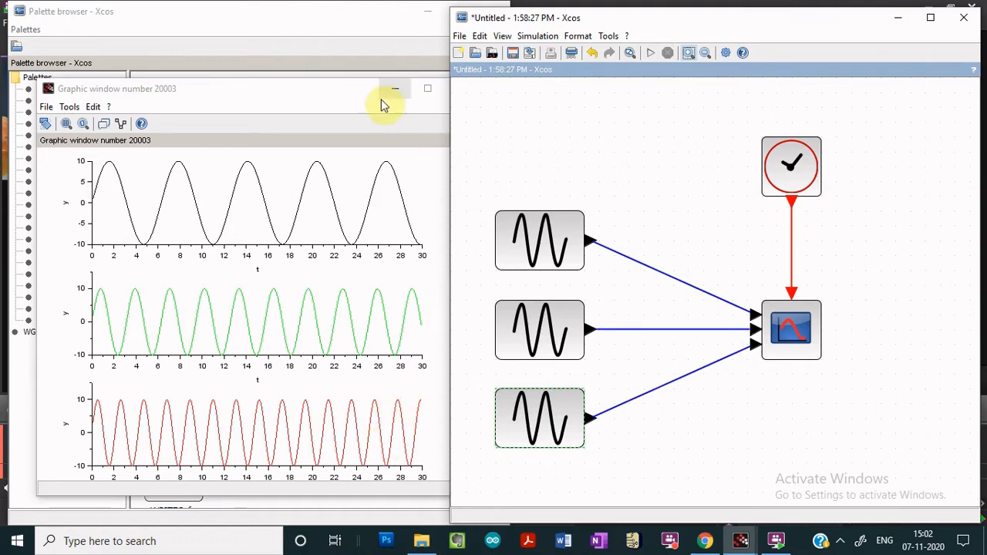
left_click(349, 111)
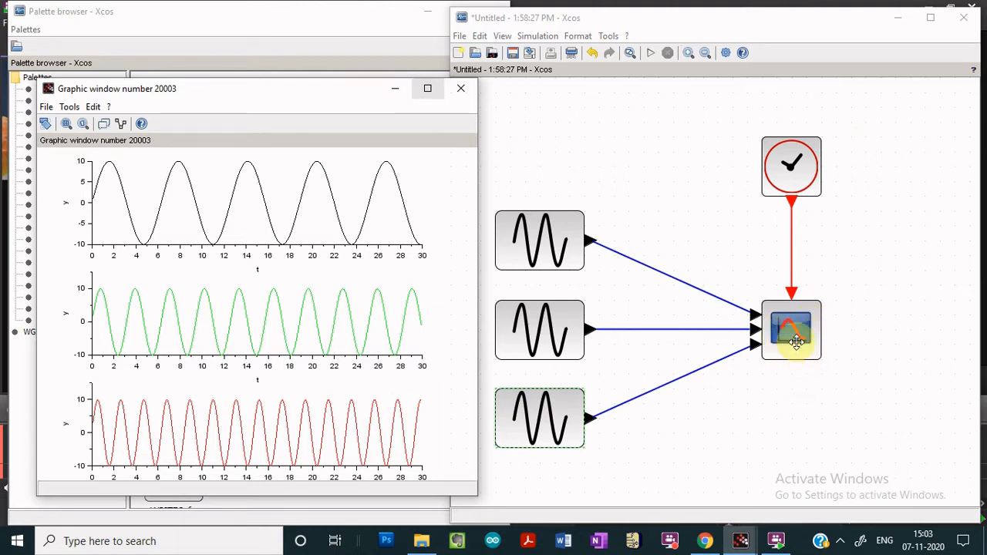
mouse_move(786, 351)
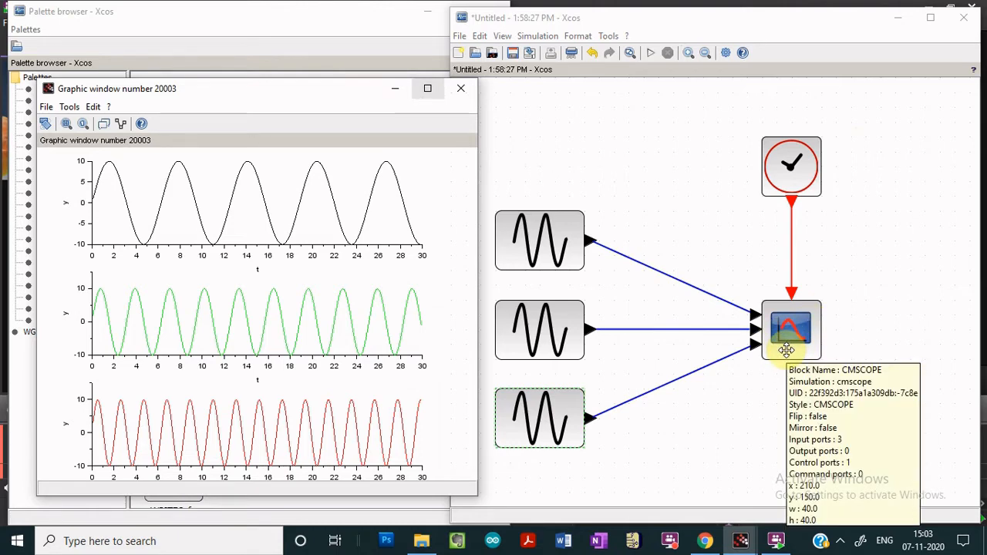
left_click(463, 89)
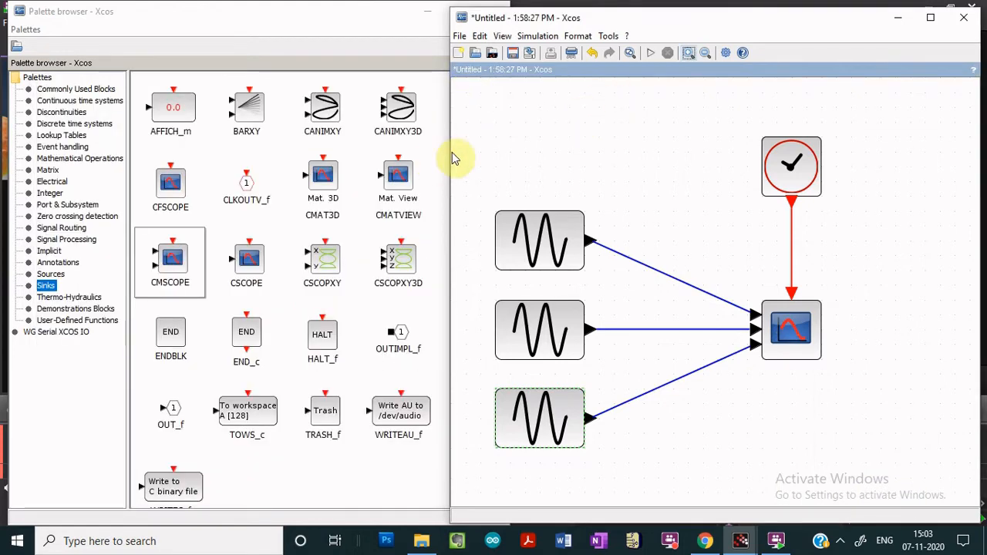
- Delete the three-input CMSCOPE and place a MUX block from the Commonly Used Blocks palette between the sine generators and the clock
left_click(70, 91)
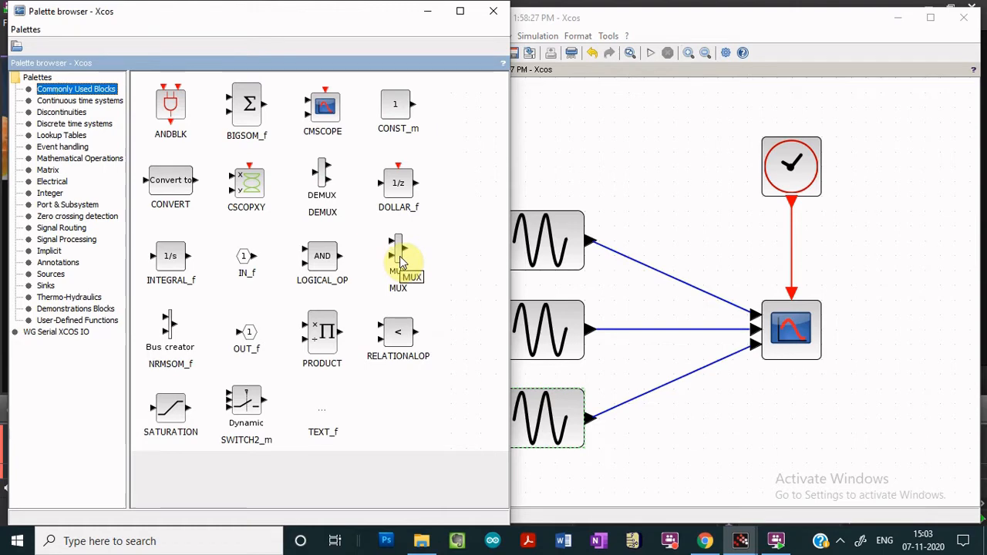
left_click(816, 356)
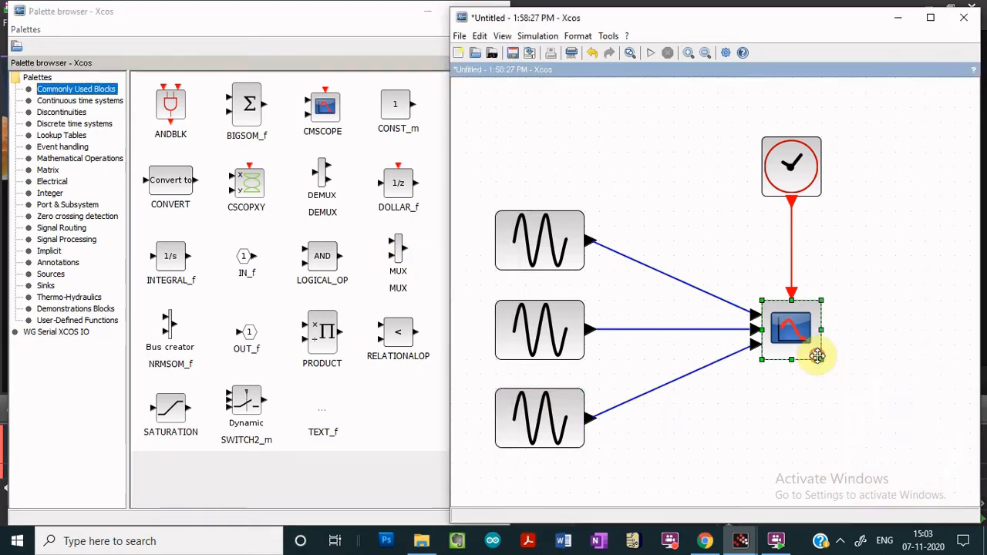
key("Delete")
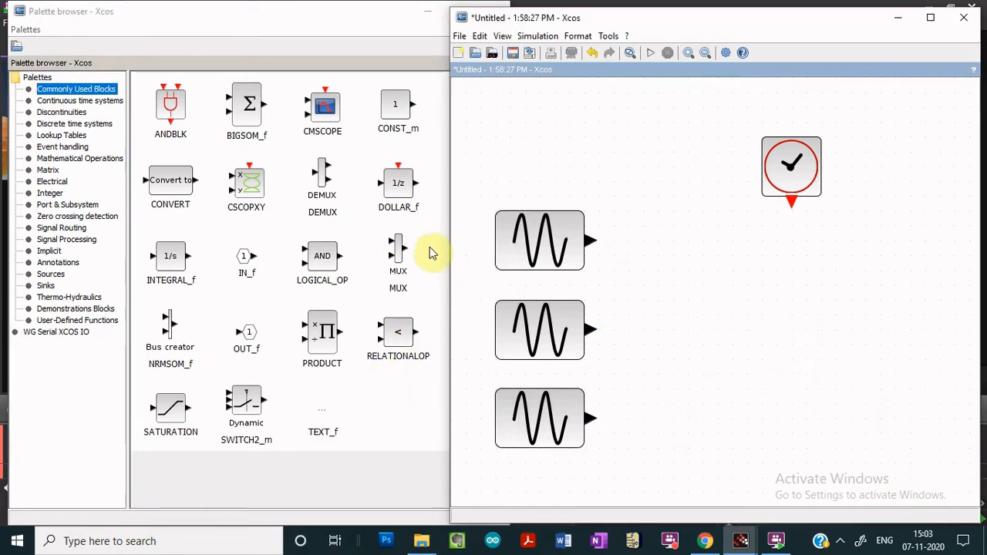
left_click_drag(397, 257, 756, 323)
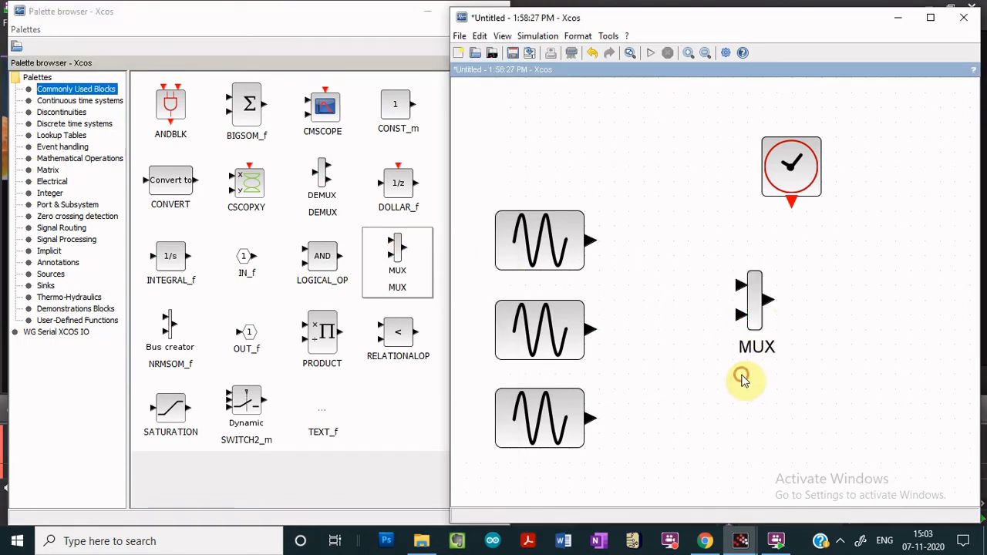
- Set the MUX block to 3 input ports and stretch it to about twice its height
double_click(756, 324)
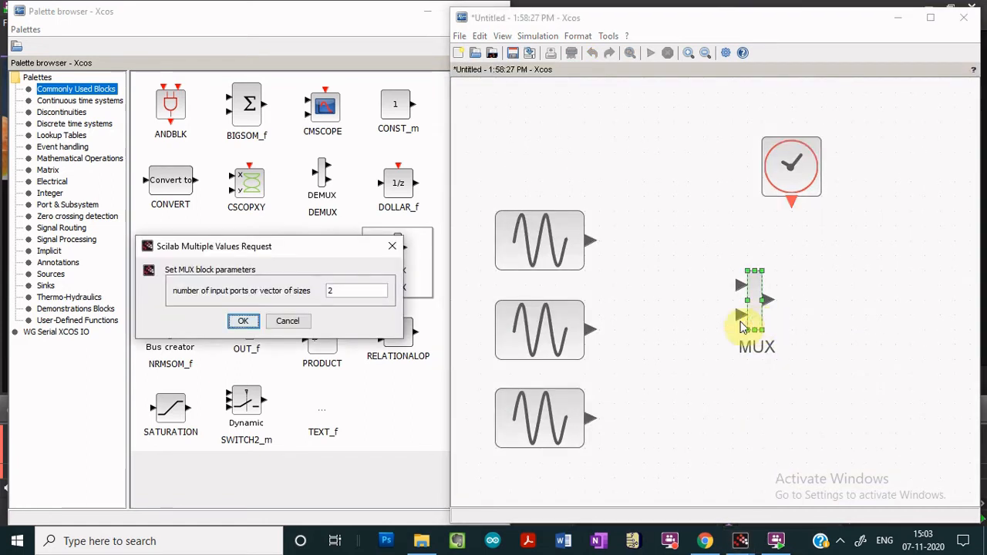
left_click_drag(336, 292, 322, 298)
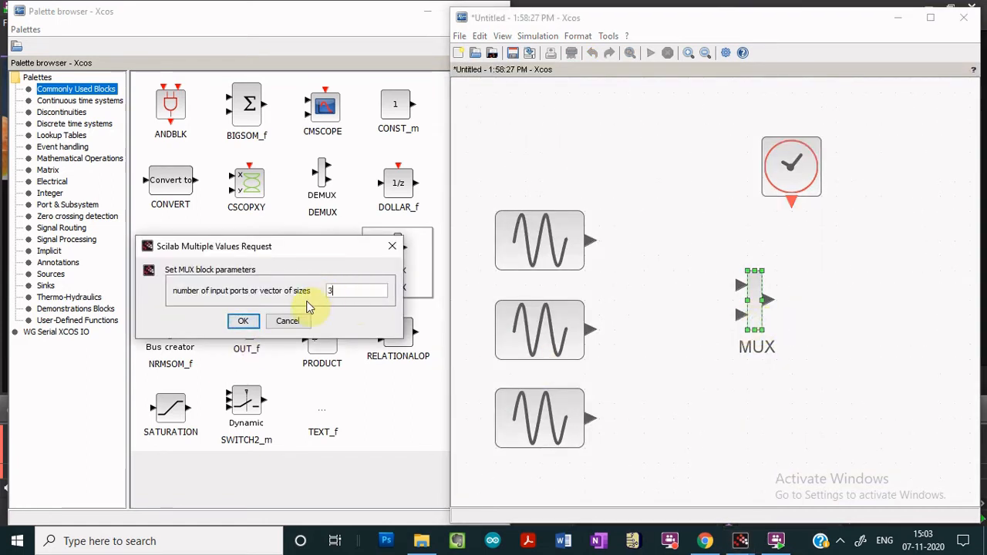
type("3")
left_click(240, 322)
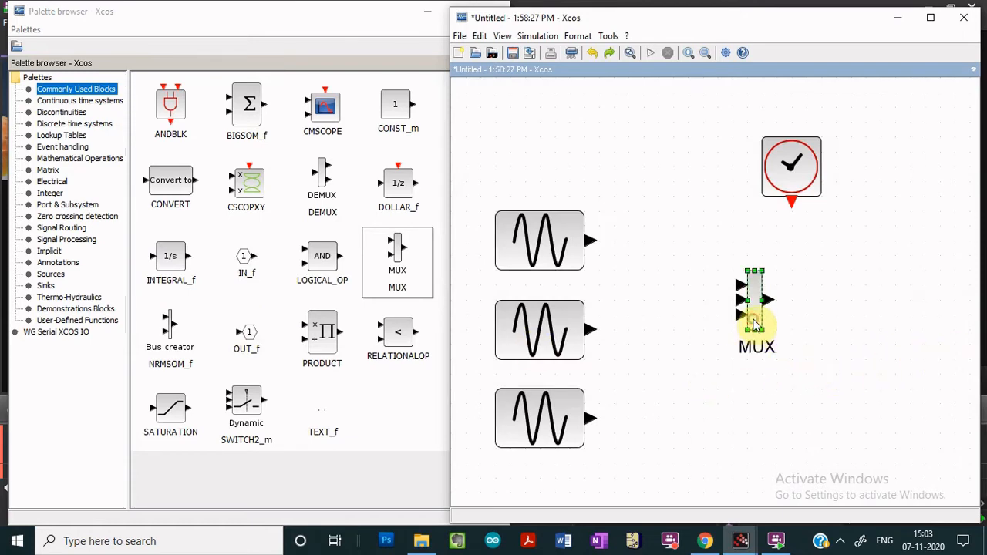
left_click_drag(755, 330, 760, 389)
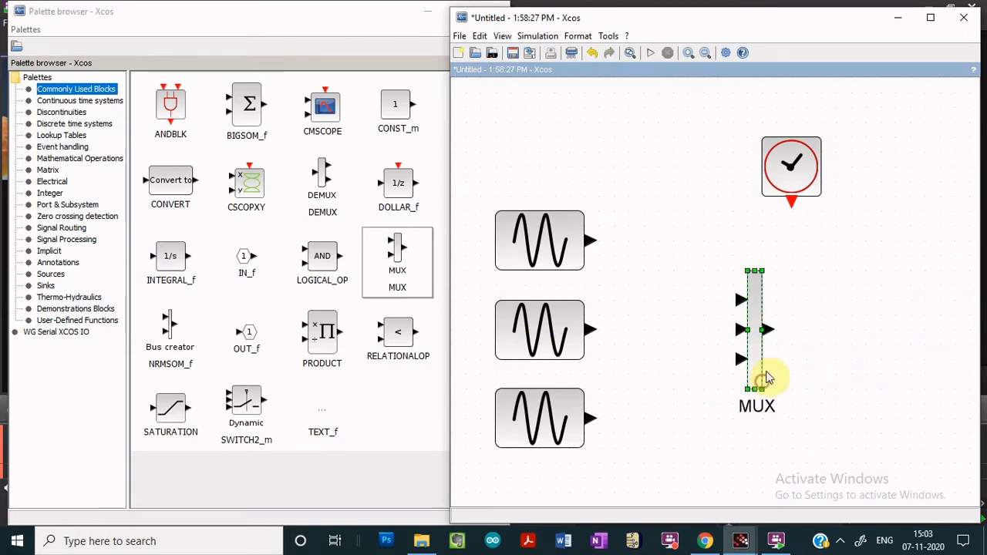
- Connect the three sine generators to the three MUX inputs in order
left_click_drag(589, 240, 740, 305)
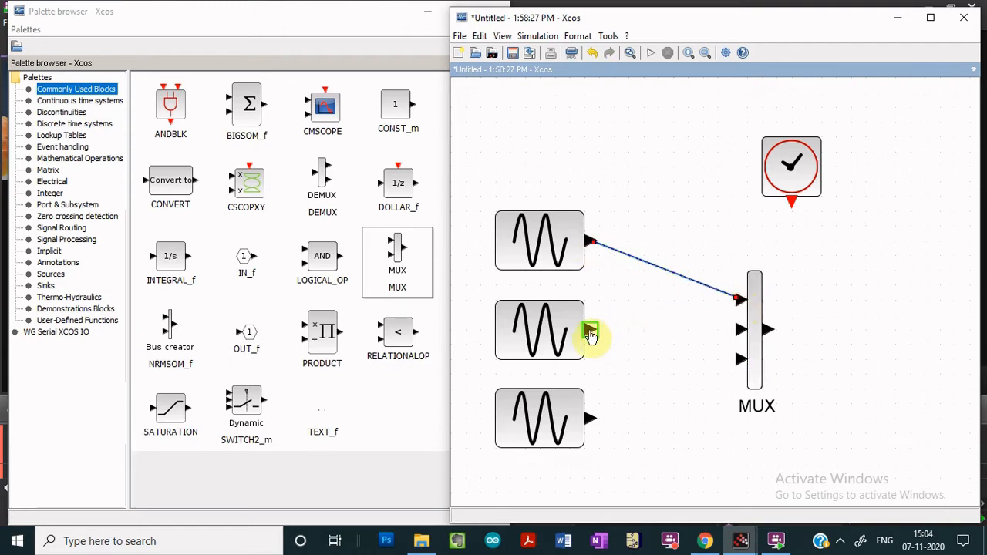
left_click_drag(591, 331, 736, 338)
left_click_drag(591, 419, 743, 366)
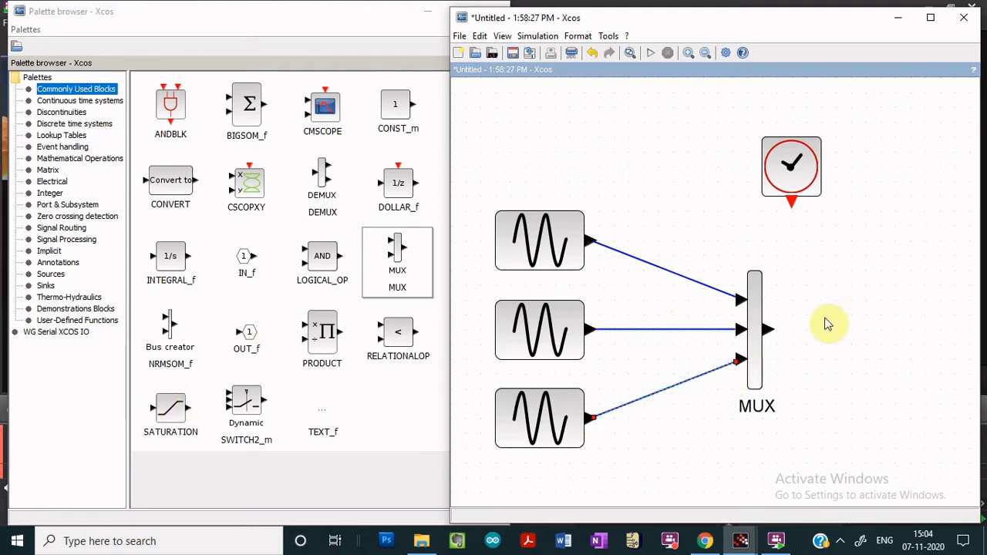
- Place a CSCOPE block from the Sinks palette beside the MUX output and move the clock above it
left_click(48, 286)
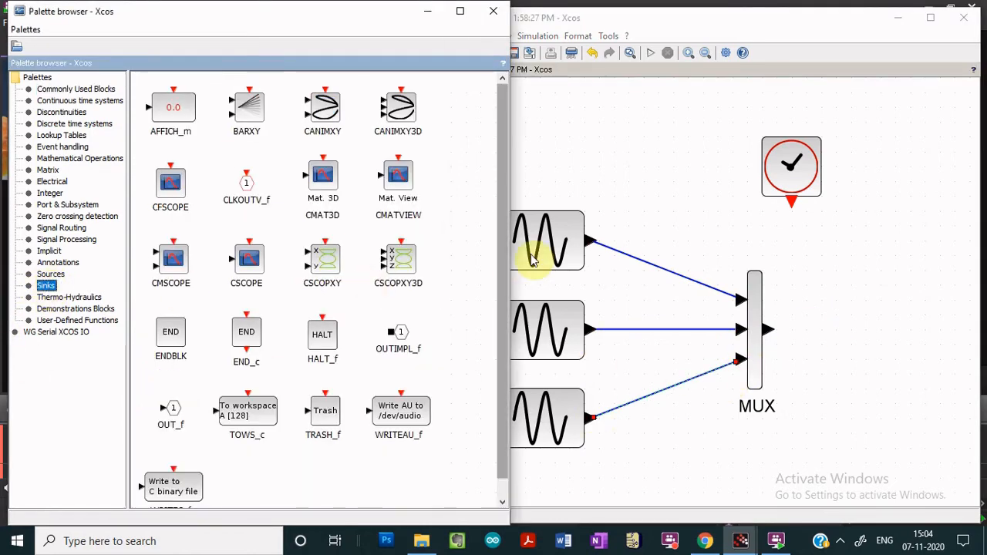
left_click_drag(248, 263, 872, 330)
left_click_drag(778, 161, 897, 160)
- Connect the MUX output and the clock to the CSCOPE, and run the simulation to plot the three sine waves
left_click_drag(768, 330, 845, 346)
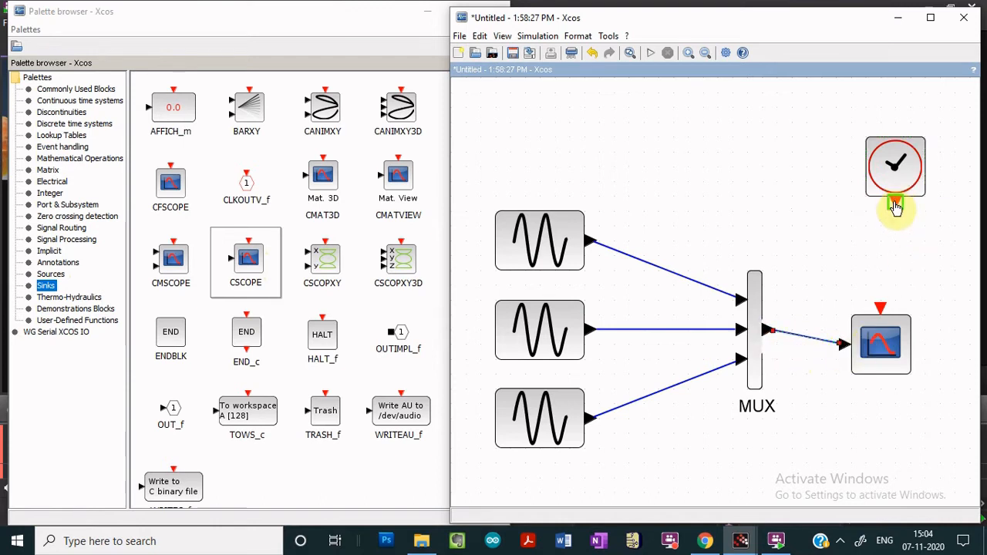
left_click_drag(896, 206, 881, 308)
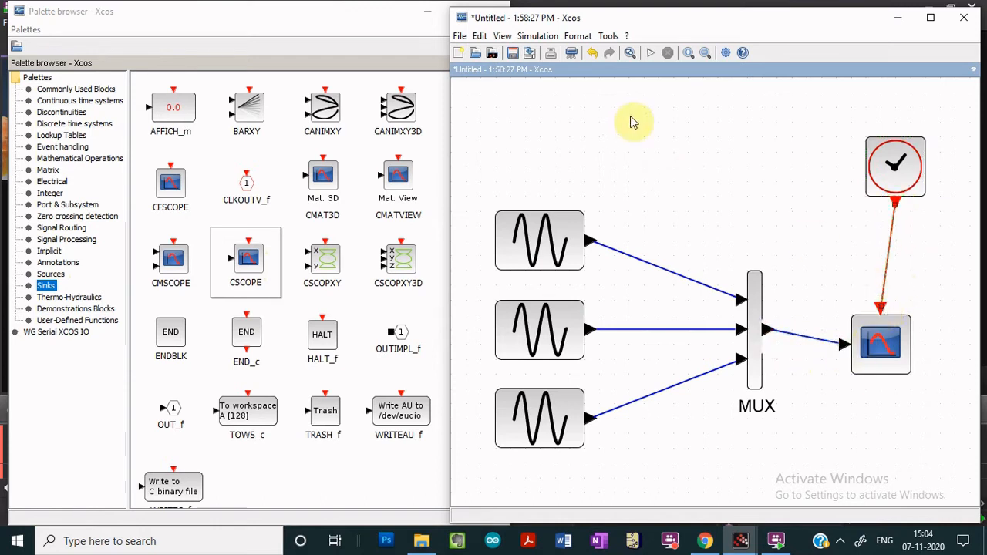
left_click(652, 53)
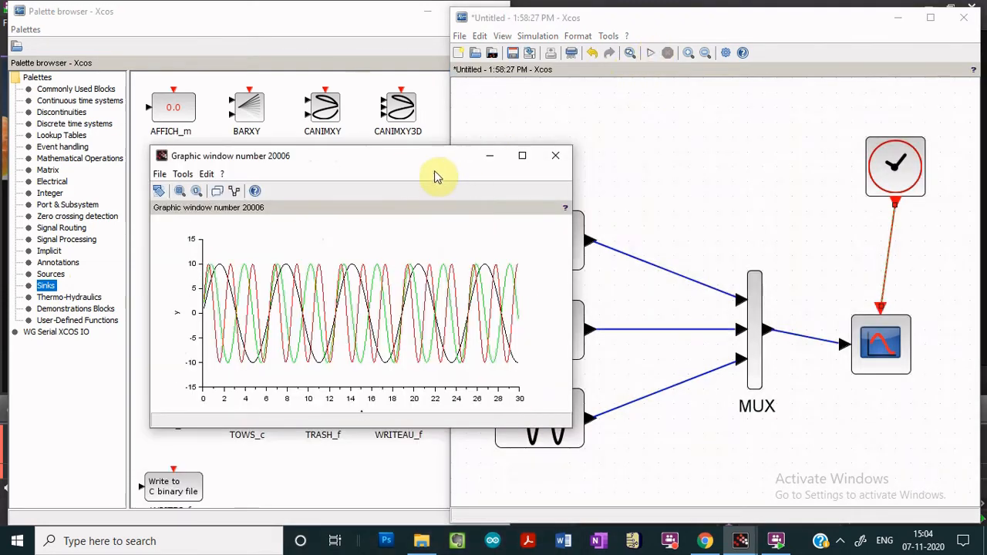
left_click_drag(388, 158, 275, 126)
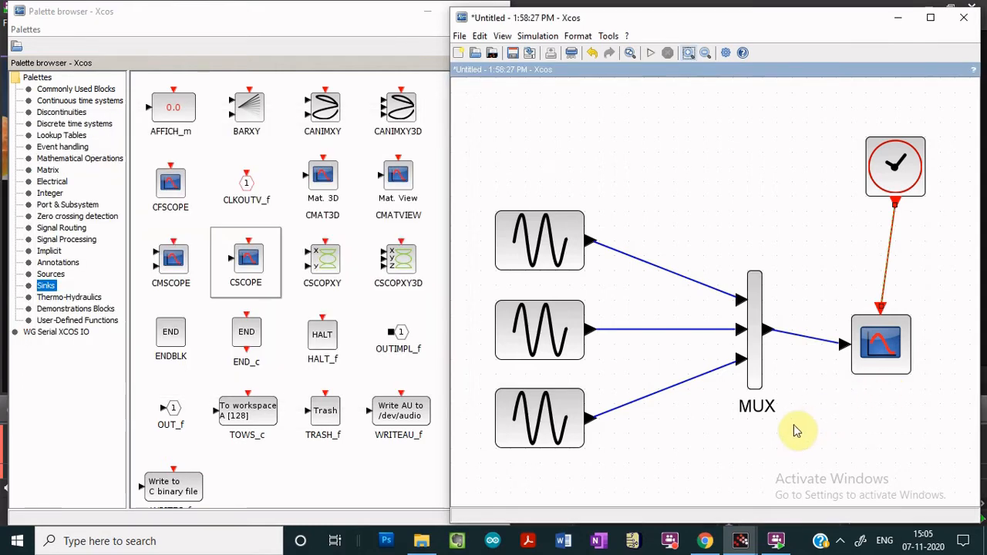
- Delete the bottom sine generator and place a BIGSOM_f summation block below the remaining links, near the MUX
left_click(79, 90)
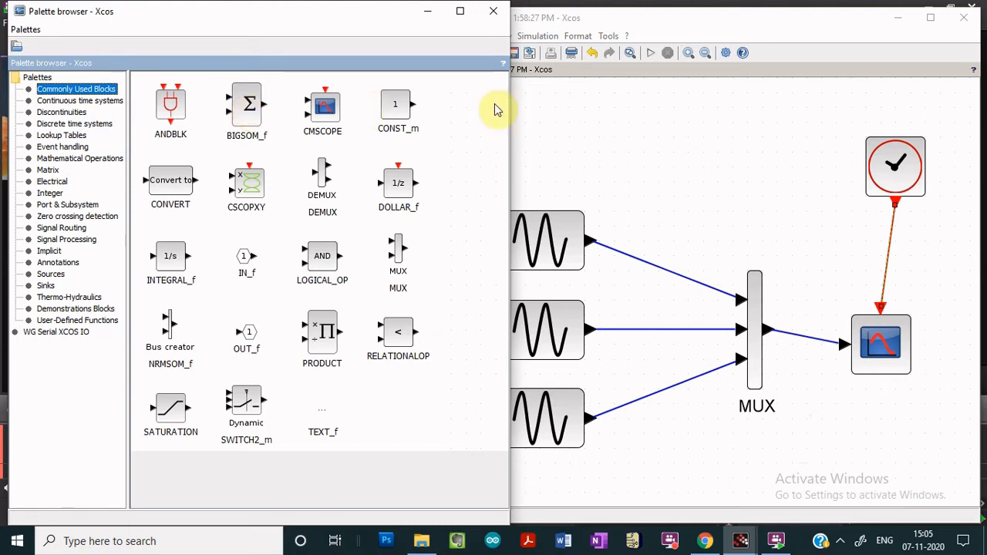
left_click(739, 194)
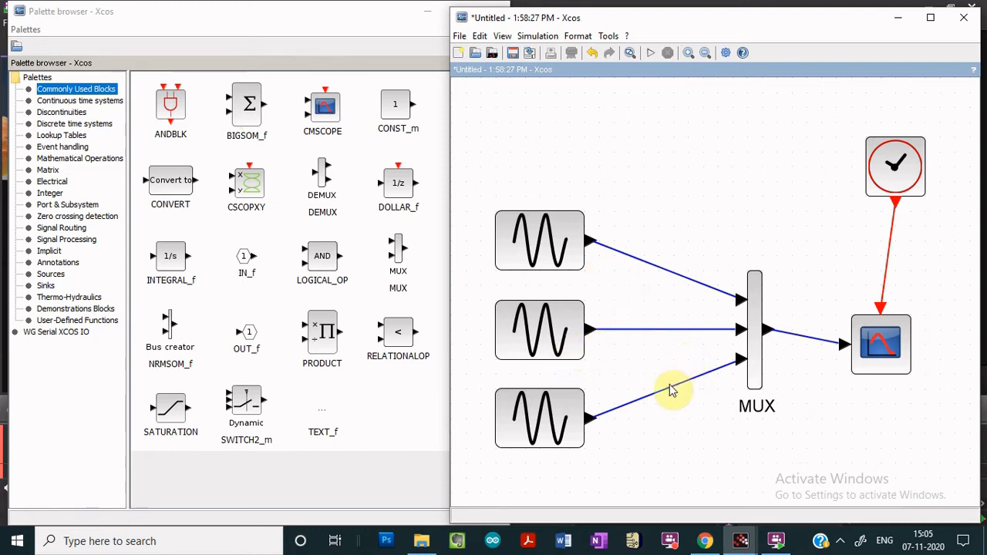
left_click(540, 430)
key("Delete")
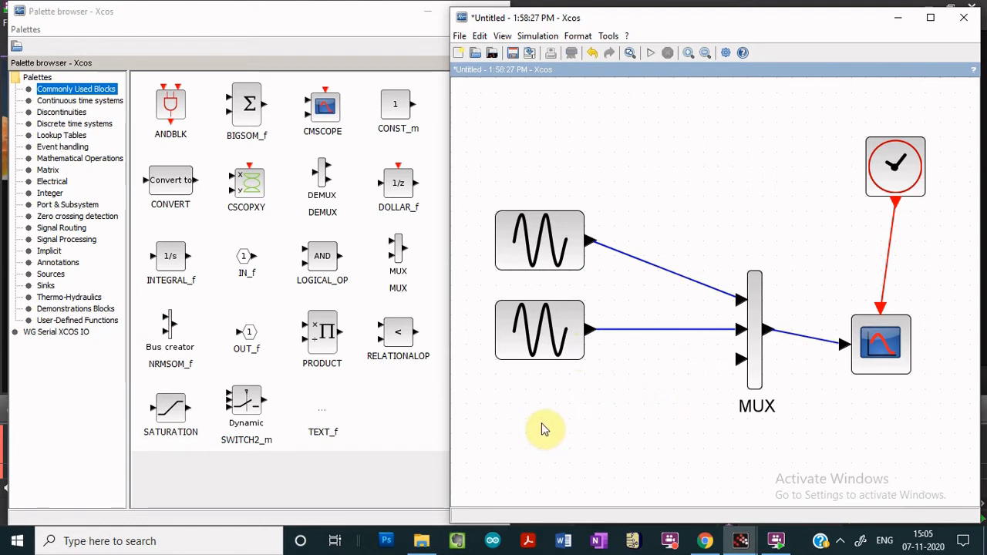
left_click_drag(223, 108, 675, 416)
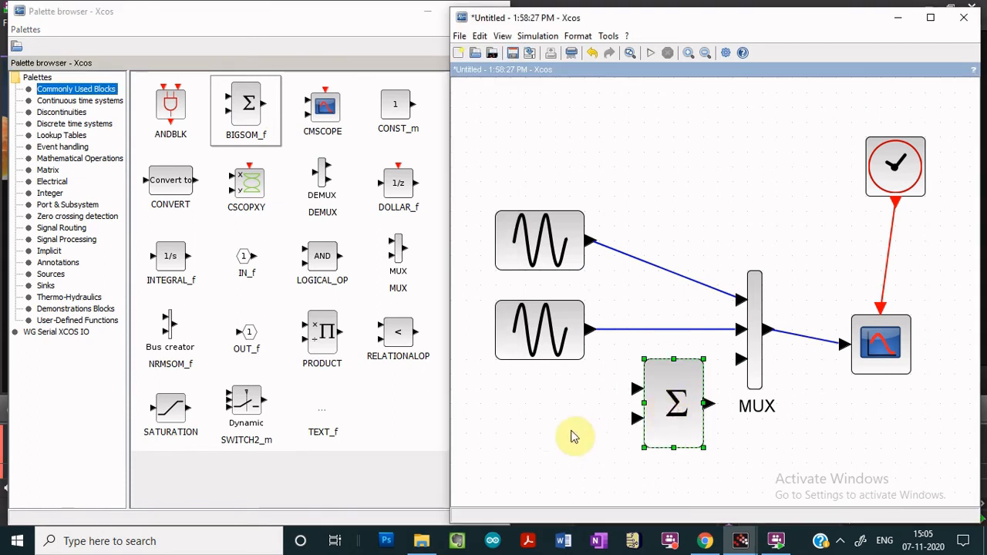
- Move both remaining sine generators farther from the MUX to make room for the summation wiring
left_click(544, 432)
left_click_drag(546, 349, 506, 347)
left_click_drag(535, 257, 480, 257)
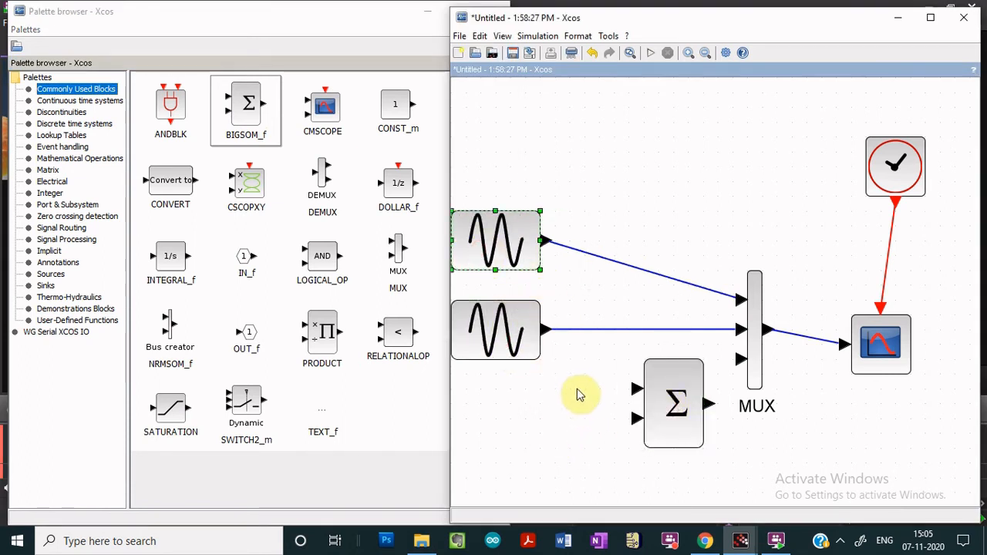
left_click(570, 398)
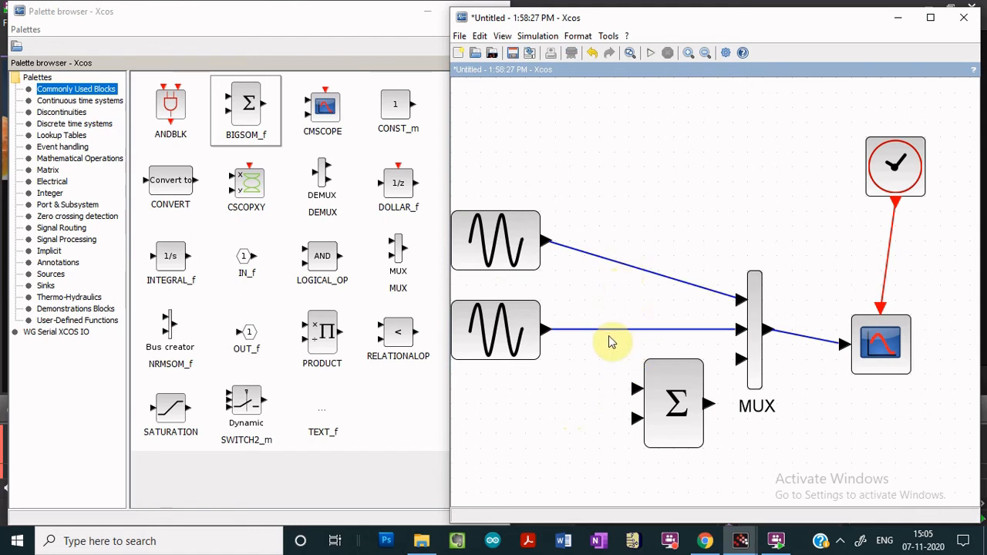
- Branch the upper and lower sine generator links into the first and second inputs of the summation block
left_click_drag(632, 392, 584, 374)
left_click(571, 257)
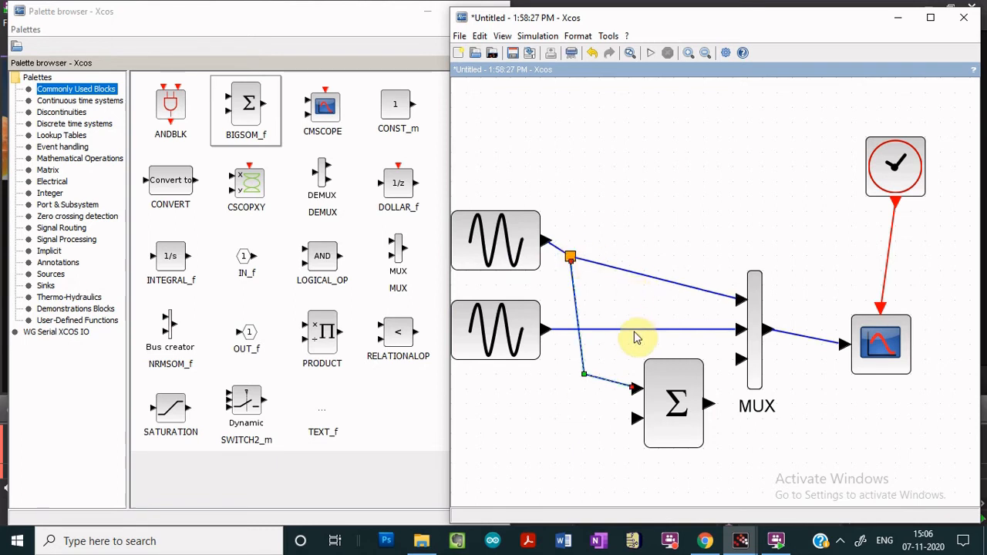
left_click_drag(637, 423, 614, 331)
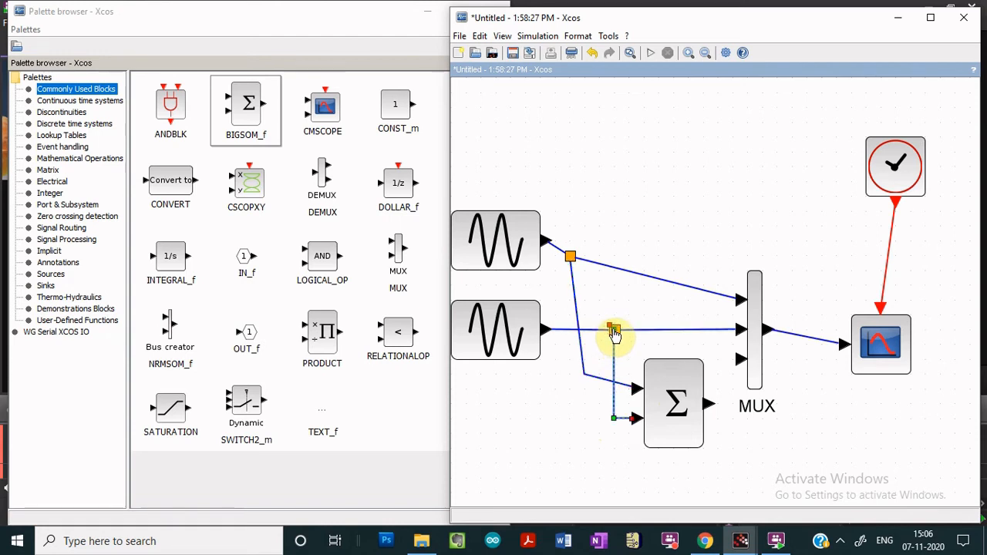
- Give the upper summation branch the Horizontal link style and reroute it straight down from its split point
right_click(590, 381)
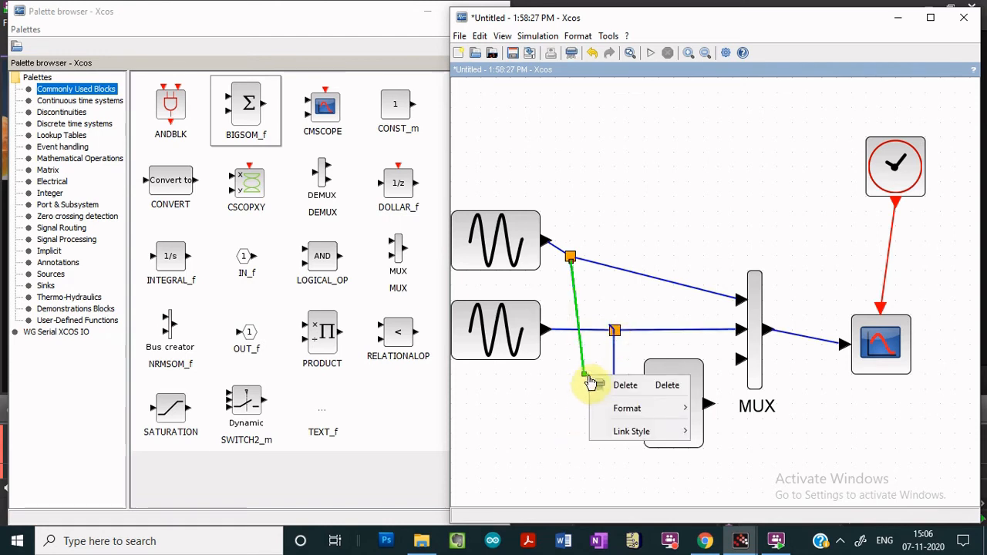
mouse_move(631, 431)
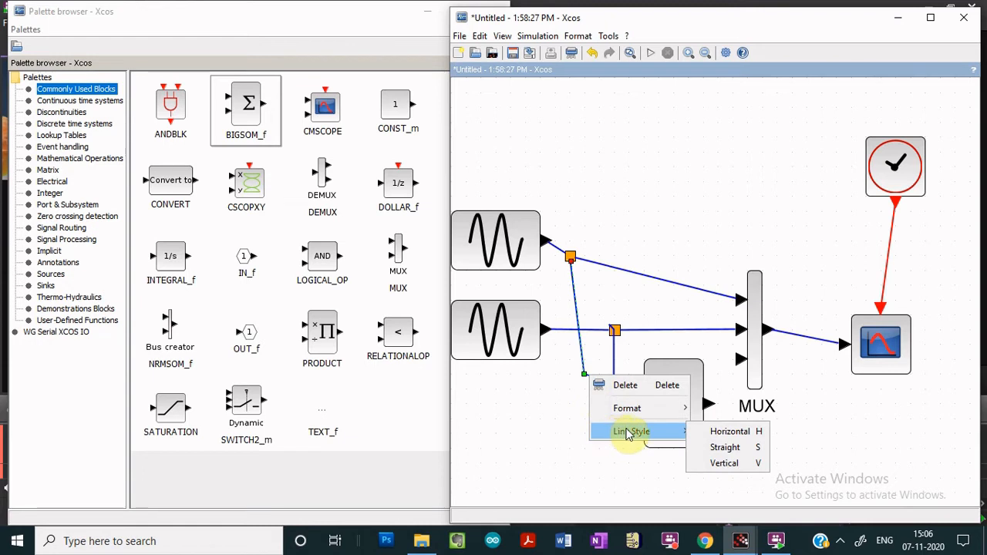
left_click(729, 433)
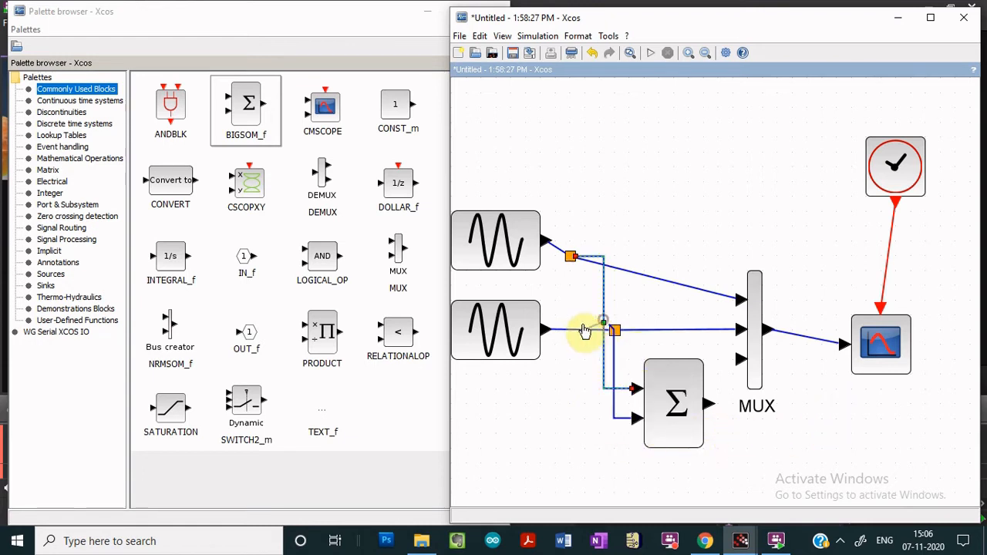
mouse_move(575, 333)
left_mouse_down()
mouse_move(619, 312)
mouse_move(577, 349)
left_mouse_up()
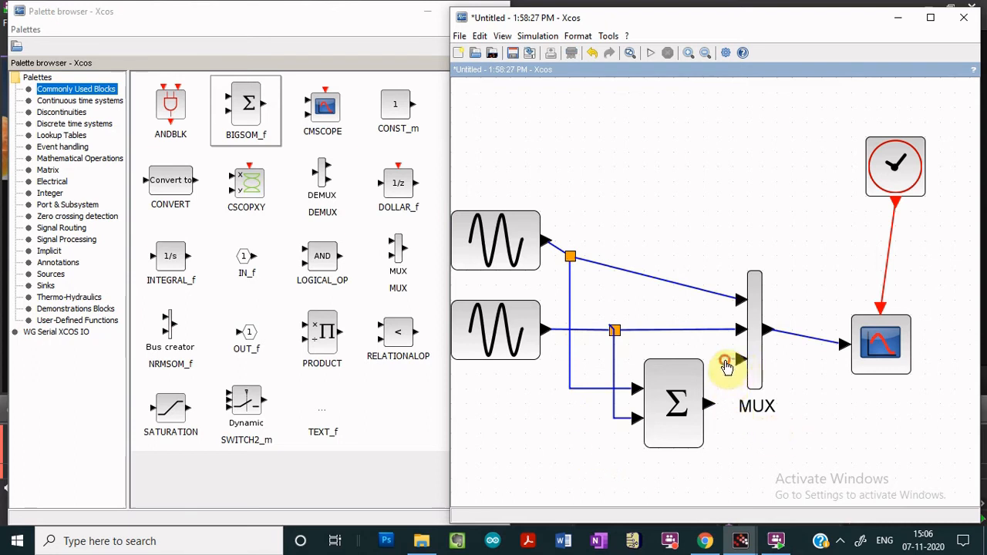
- Connect the summation output to the third MUX input and run the simulation, keeping the graphic window clear of the diagram
left_click_drag(726, 364, 711, 409)
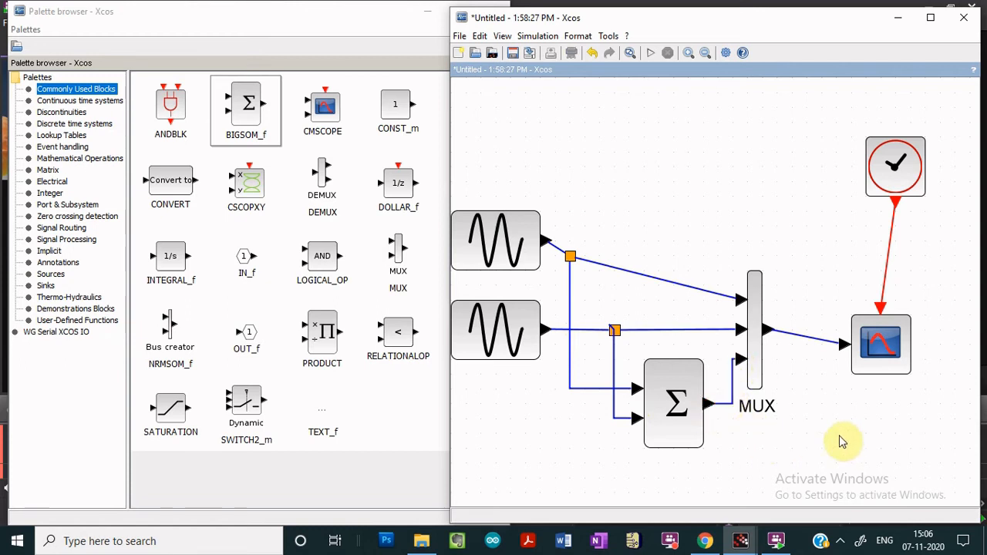
left_click(648, 58)
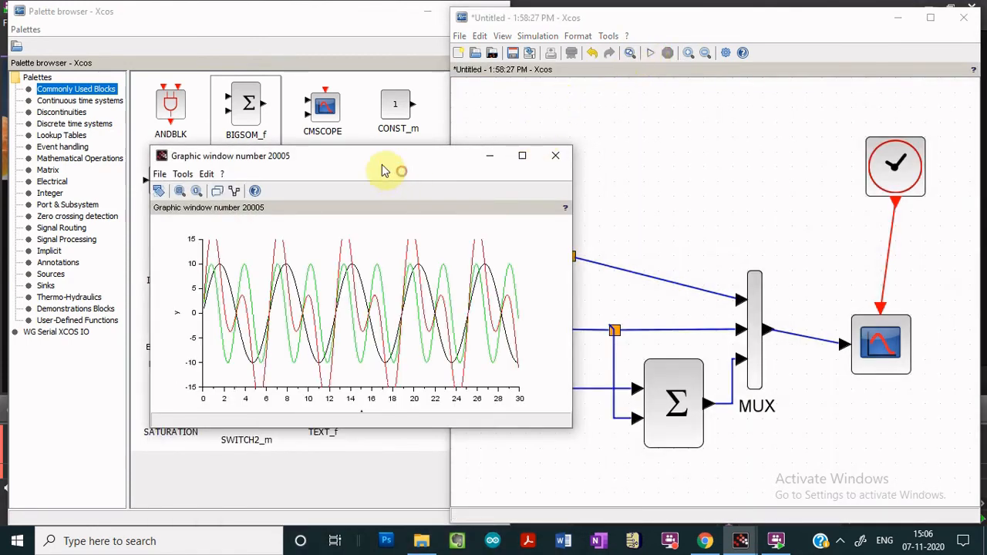
left_click_drag(376, 164, 279, 115)
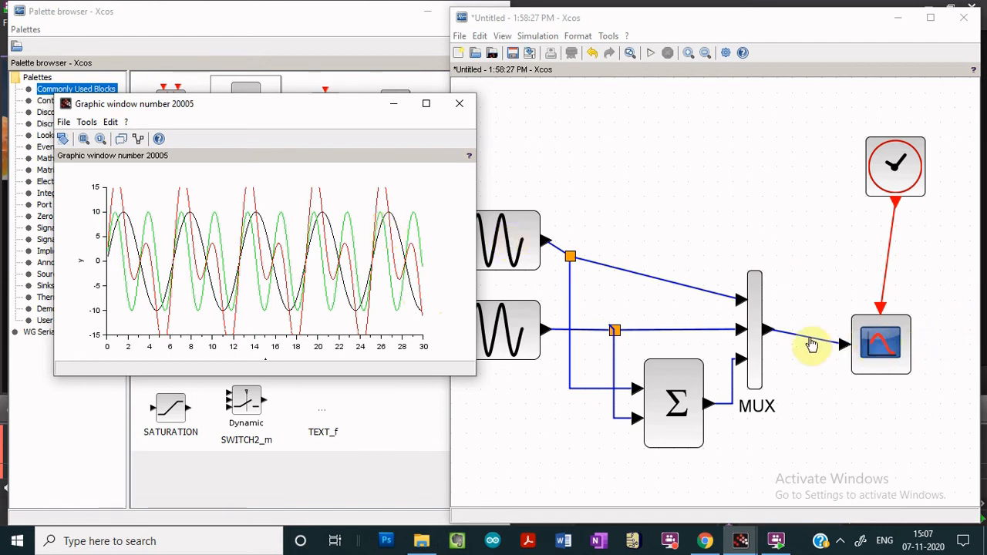
- Set the CSCOPE's Ymin to -25 and Ymax to 25
double_click(881, 344)
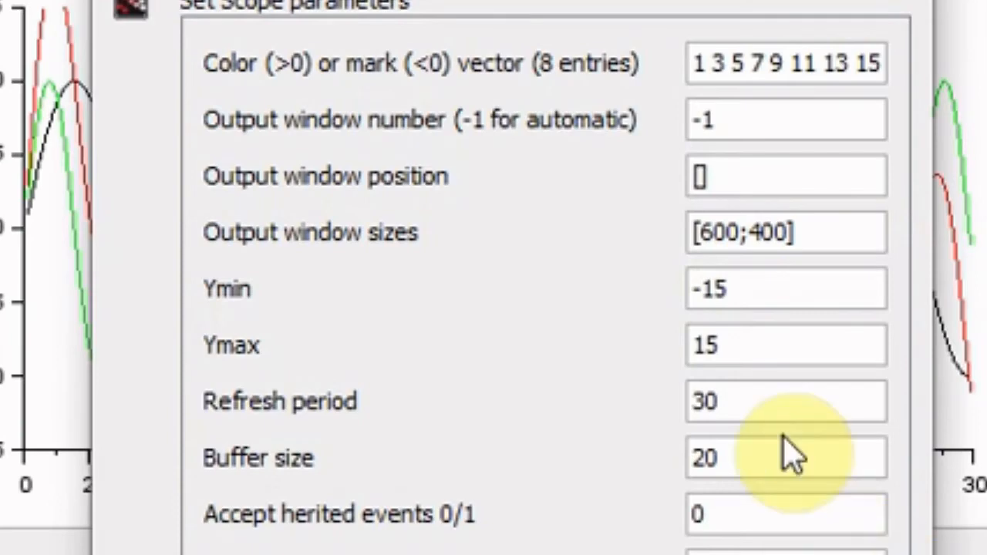
left_click_drag(745, 296, 710, 289)
key("BackSpace")
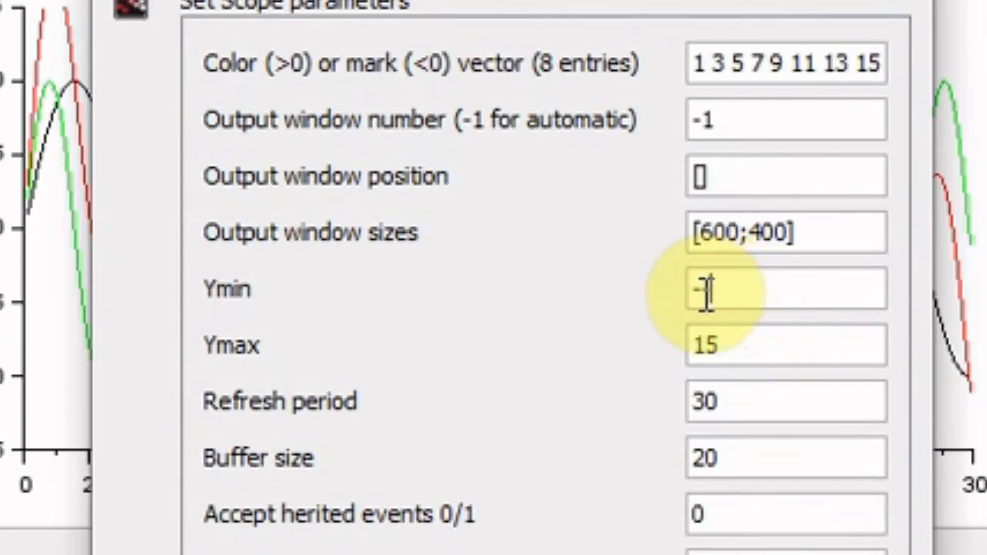
type("25")
left_click_drag(743, 337, 668, 348)
type("25")
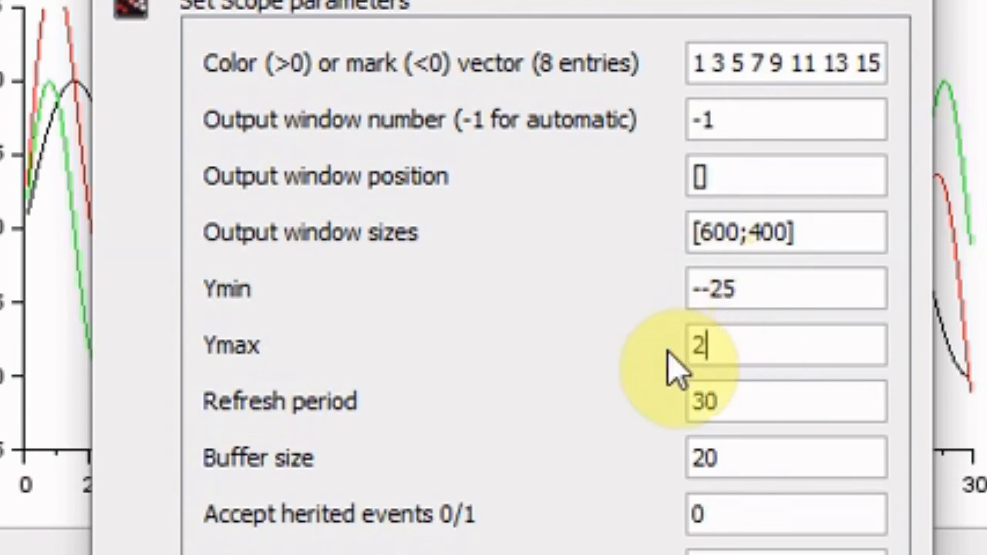
left_click(571, 554)
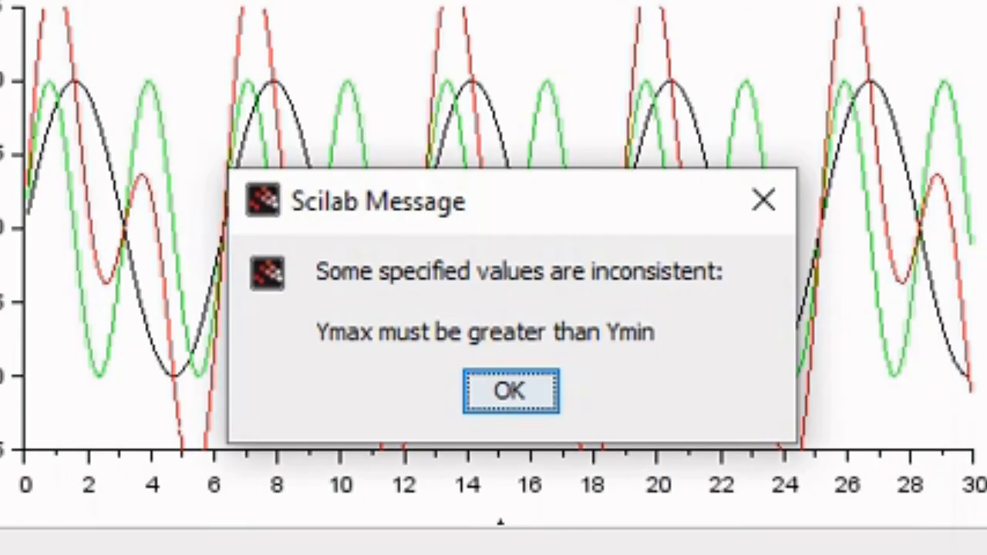
left_click(534, 391)
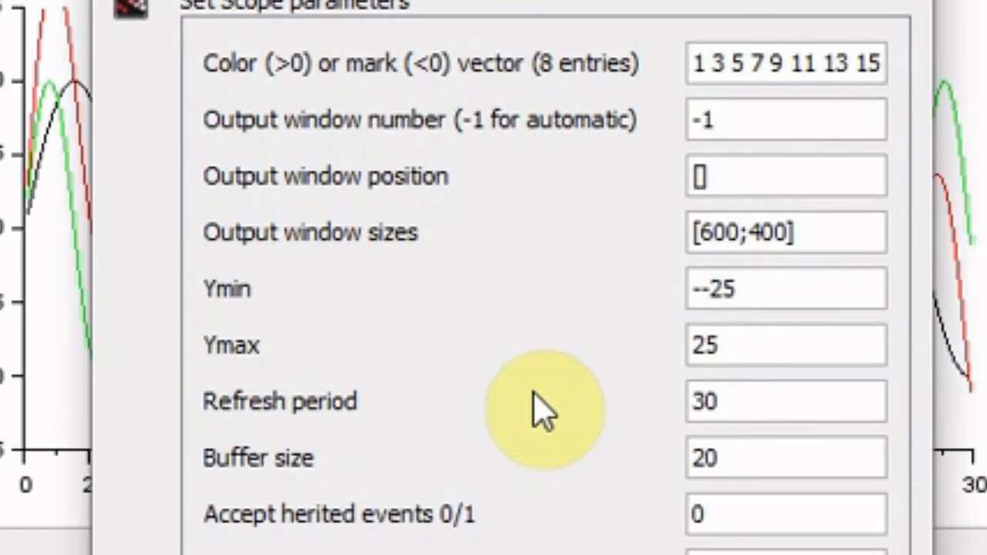
left_click(708, 281)
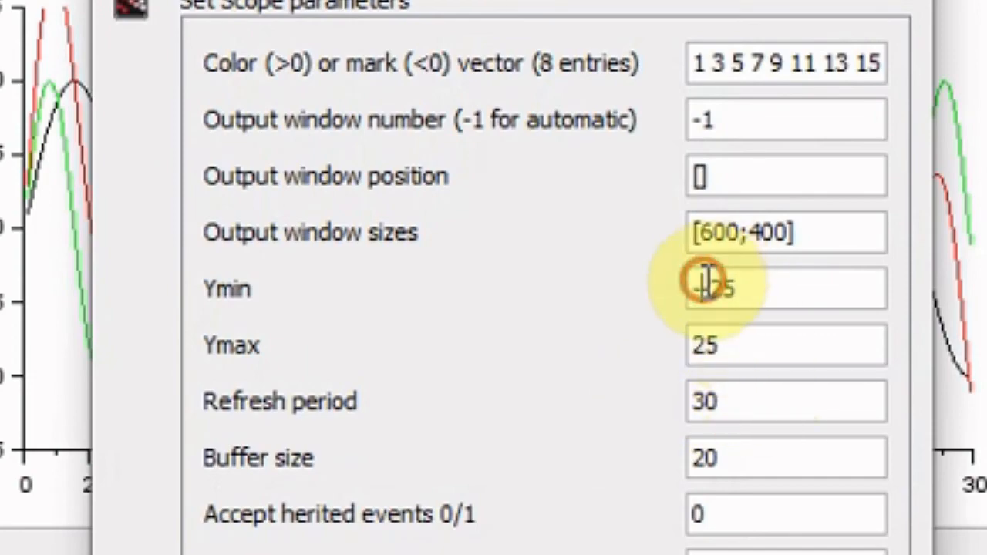
key("BackSpace")
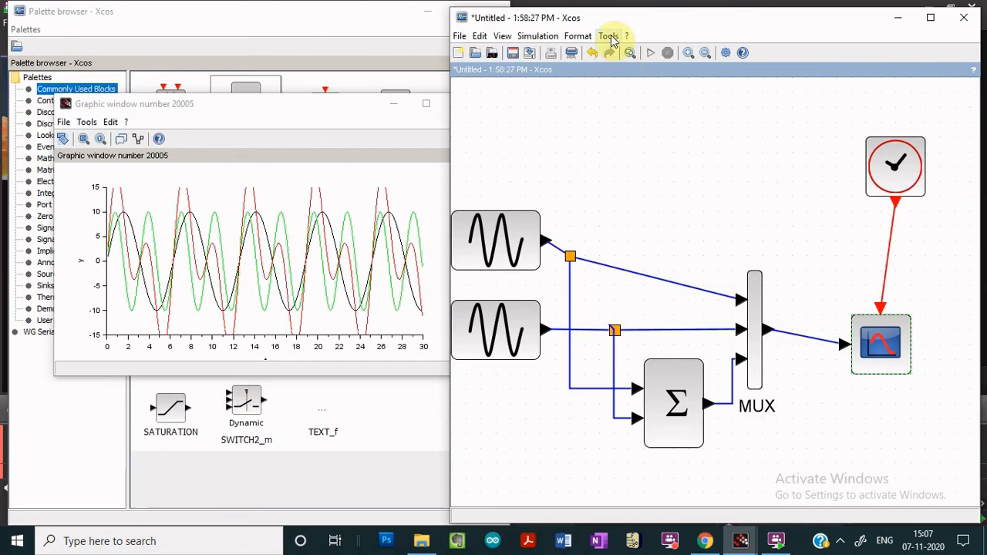
- Rerun the simulation in a fresh graphic window and move the rescaled plot clear of the block diagram
left_click(650, 53)
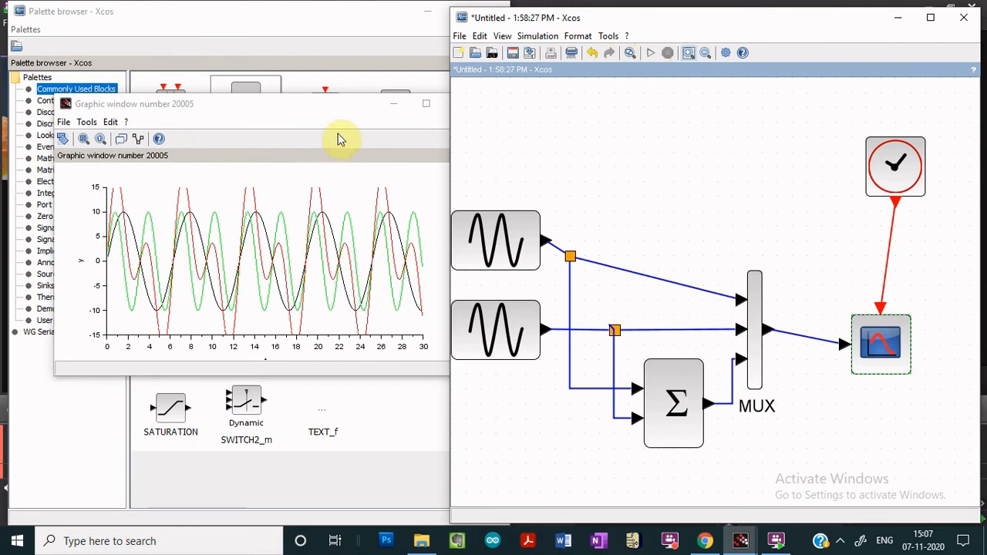
left_click(459, 103)
left_click(649, 53)
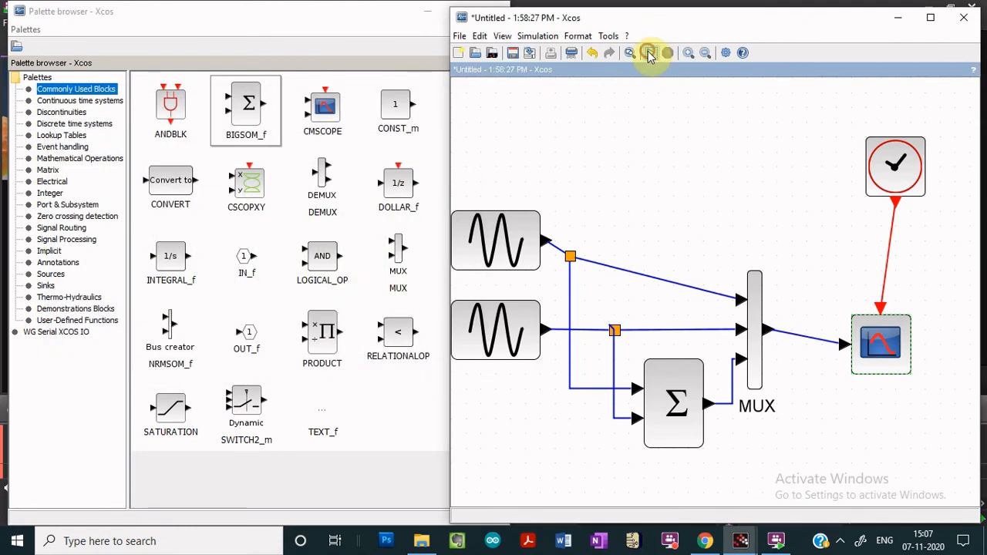
left_click_drag(402, 168, 280, 147)
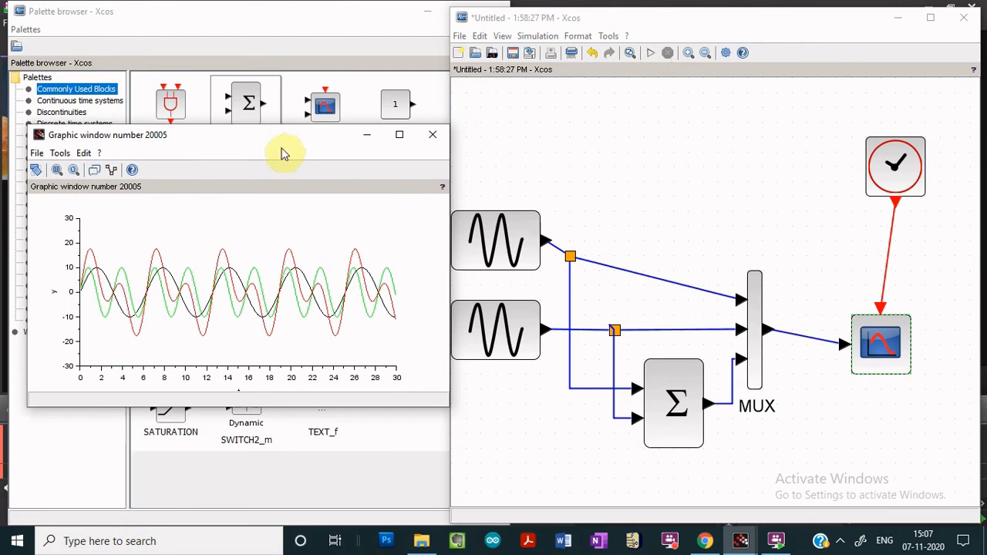